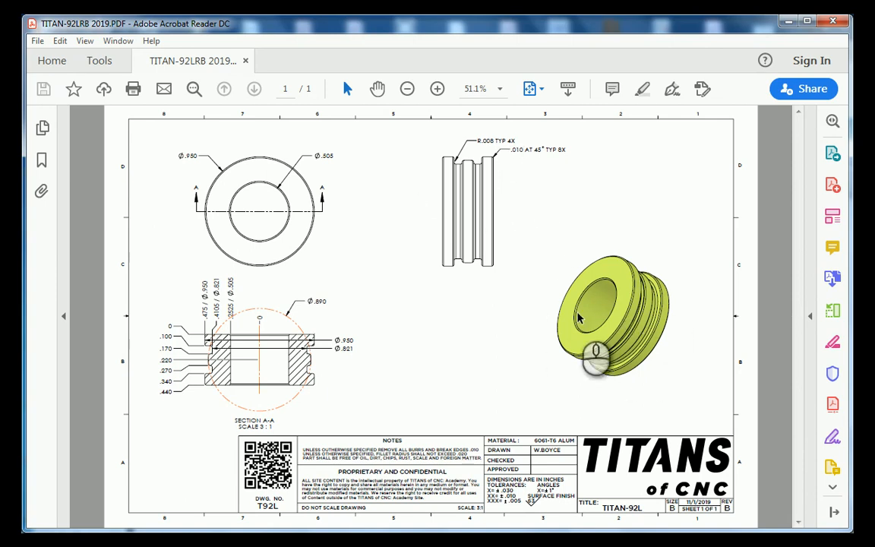
pyautogui.moveTo(579, 319); pyautogui.dragTo(658, 344)
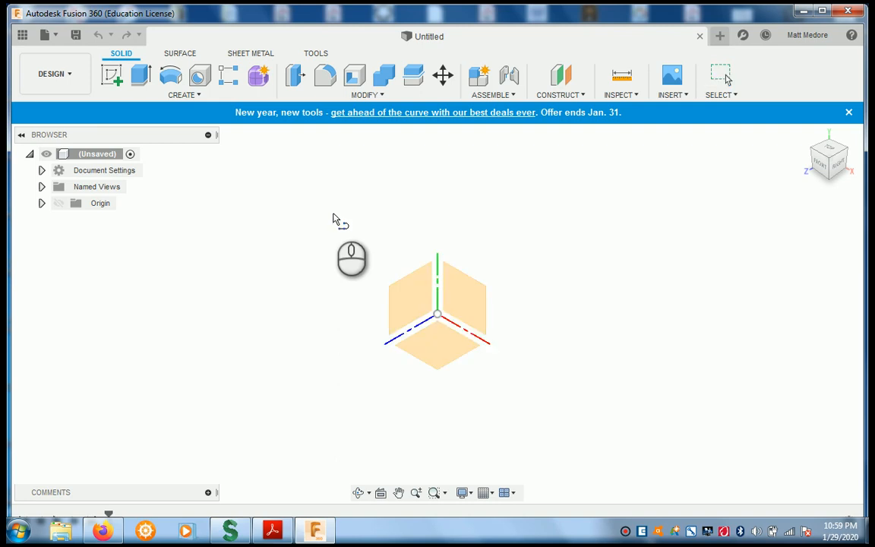
# - Sketch a rectangle on the horizontal (XZ) plane with one corner at the origin, 0.44 in wide and .950/2 in high
pyautogui.press('r')
pyautogui.click(464, 365)
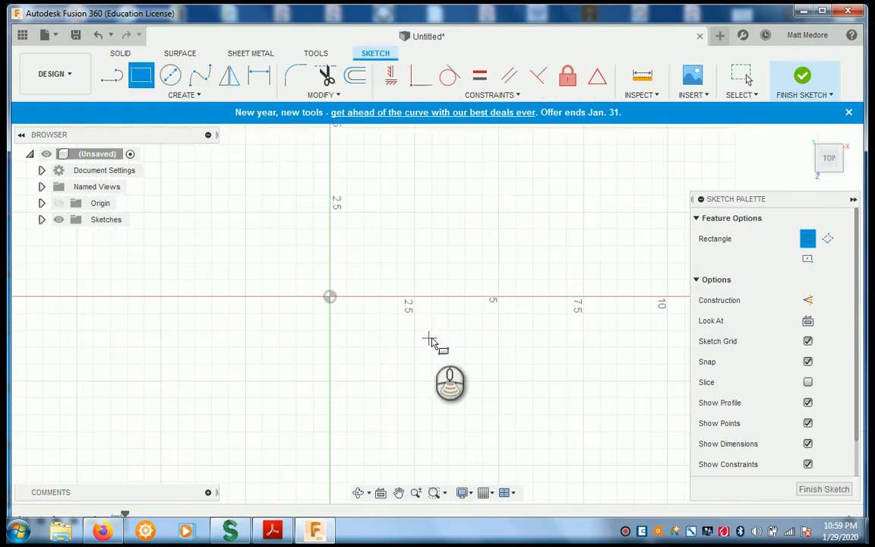
pyautogui.click(260, 268)
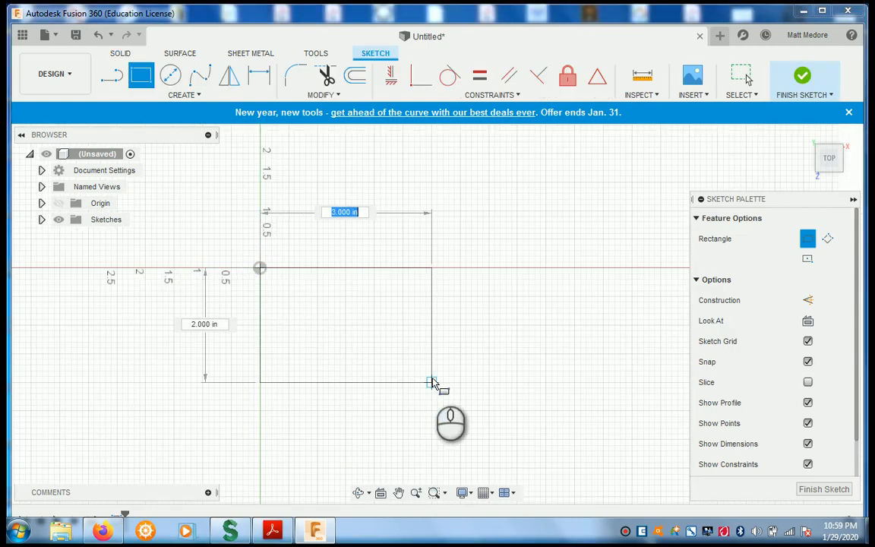
pyautogui.write('.44')
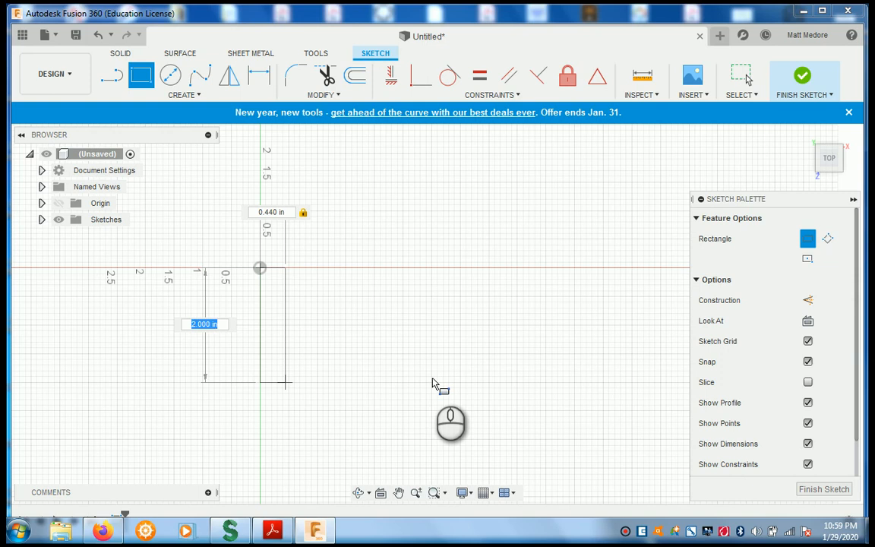
pyautogui.write('50/2')
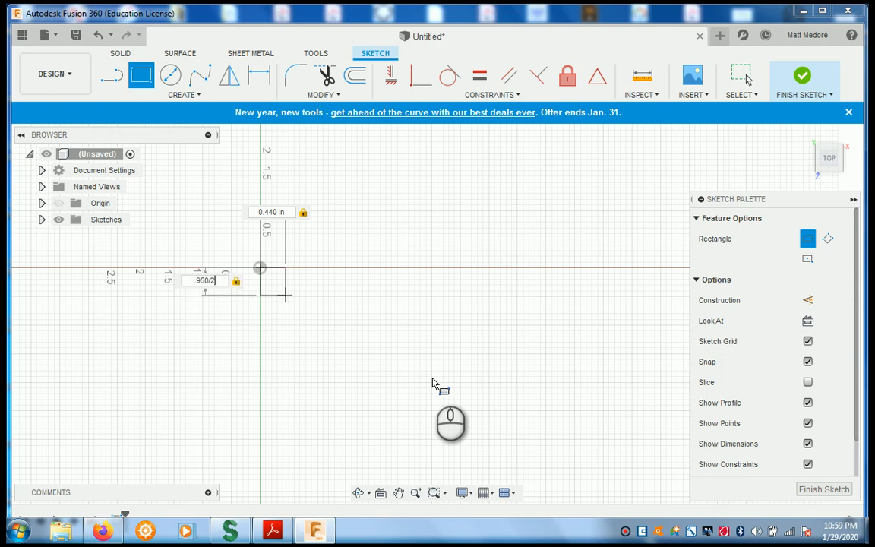
pyautogui.press('Return')
pyautogui.press('Escape')
# - Sketch a horizontal line across the full width of the rectangle, about 0.075 in above its lower edge
pyautogui.scroll(5, 220, 268)
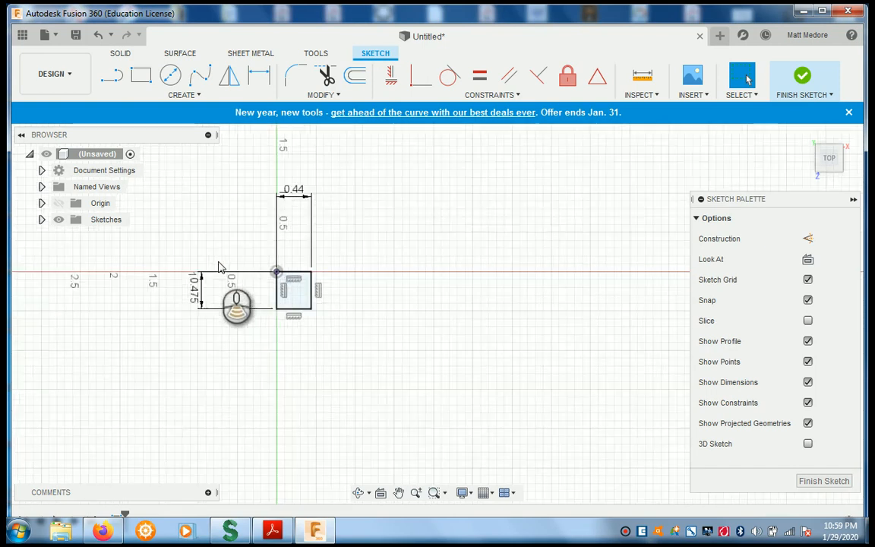
pyautogui.scroll(-2, 391, 266)
pyautogui.scroll(3, 391, 374)
pyautogui.scroll(-4, 465, 262)
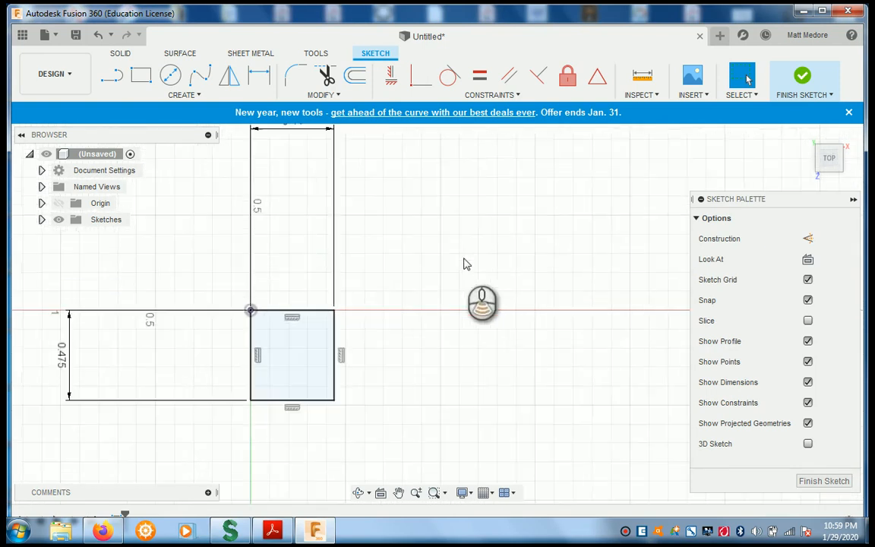
pyautogui.scroll(3, 342, 348)
pyautogui.scroll(2, 182, 395)
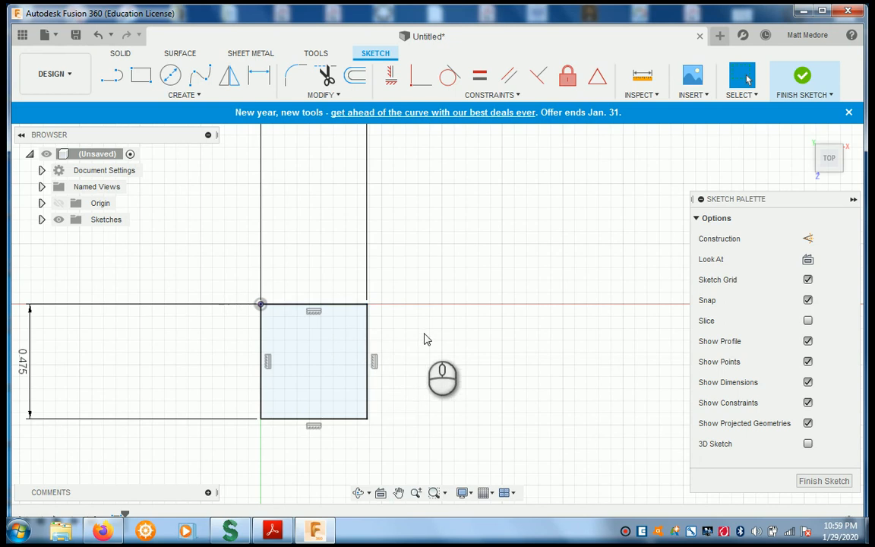
pyautogui.scroll(-1, 424, 338)
pyautogui.scroll(1, 372, 382)
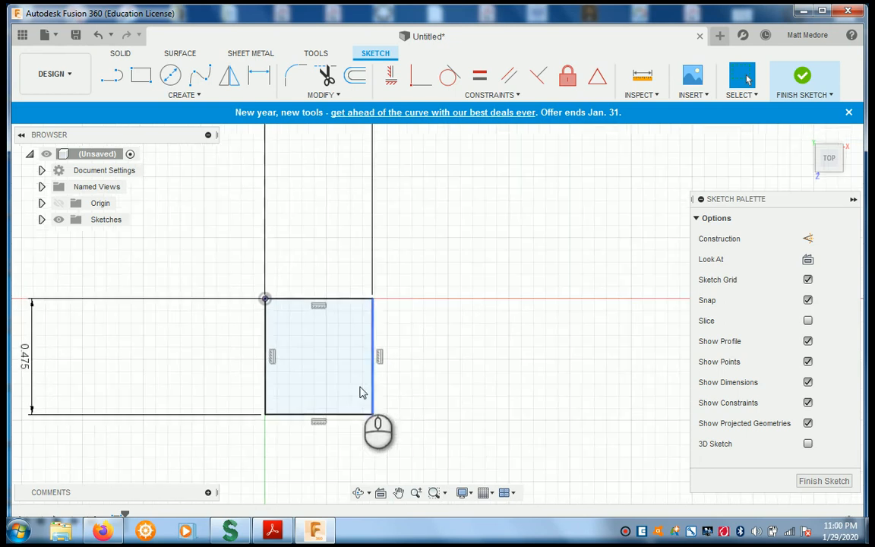
pyautogui.press('l')
pyautogui.click(265, 396)
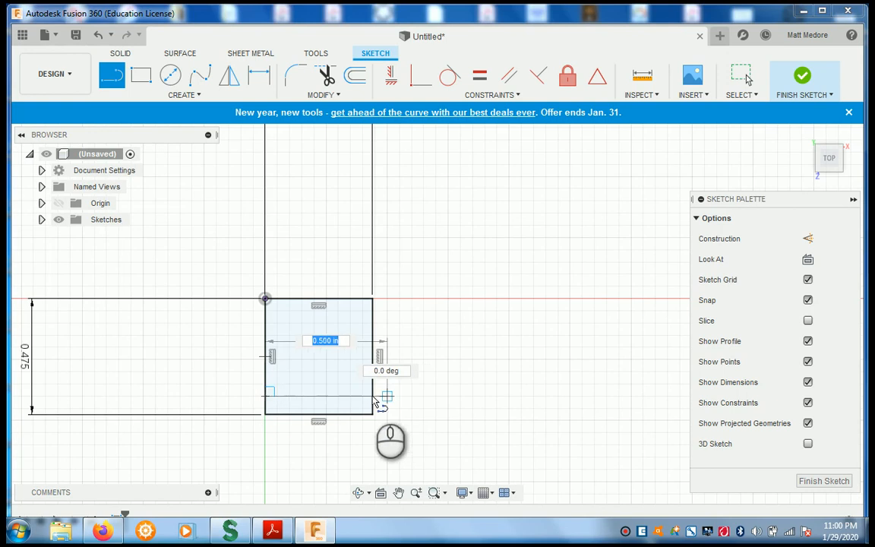
pyautogui.click(372, 396)
pyautogui.scroll(2, 295, 431)
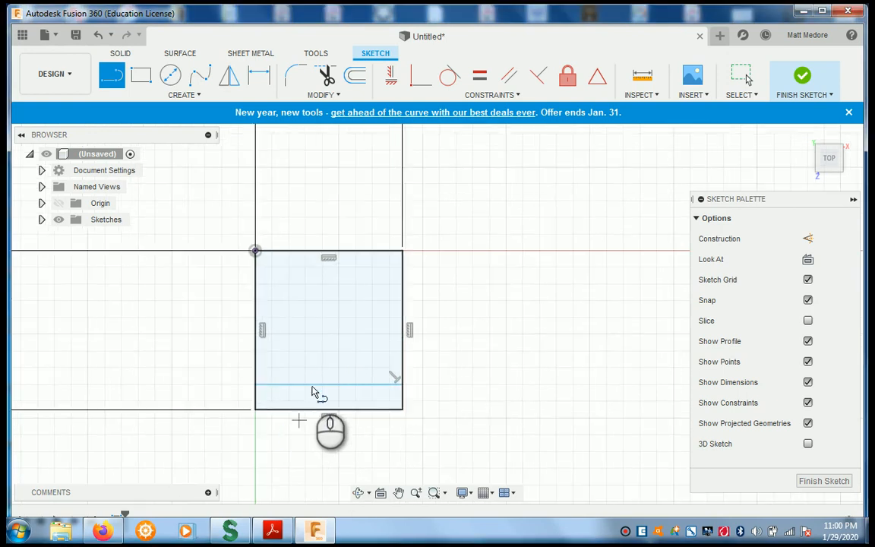
# - Sketch four short vertical lines between the inner horizontal line and the rectangle's lower edge
pyautogui.click(294, 383)
pyautogui.click(289, 409)
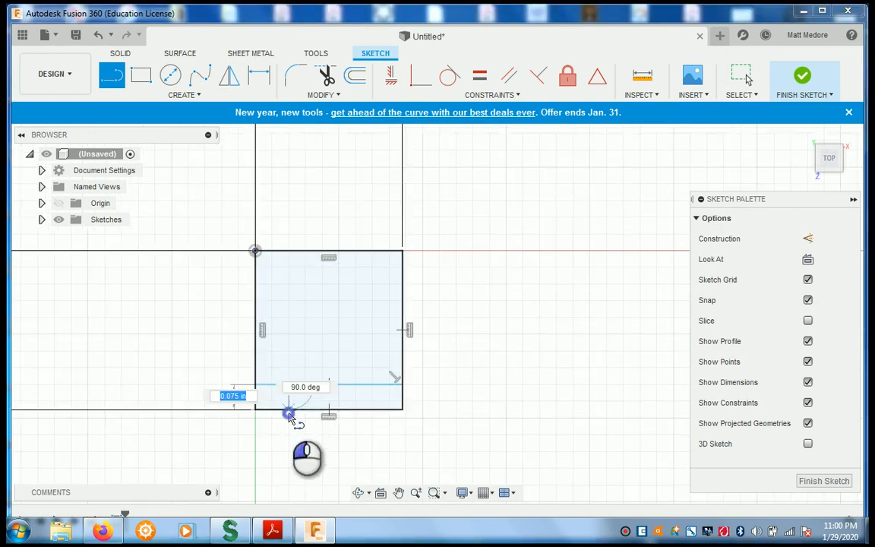
pyautogui.click(313, 384)
pyautogui.click(313, 408)
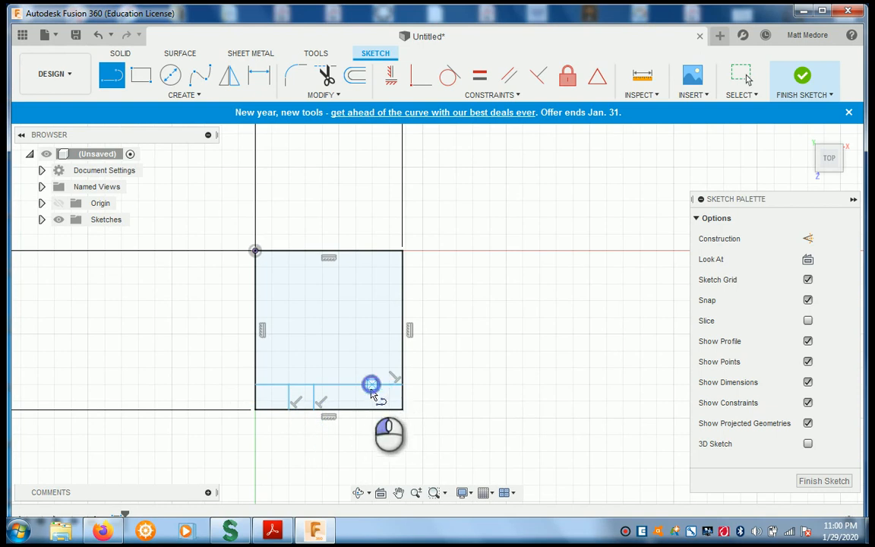
pyautogui.click(368, 384)
pyautogui.click(370, 409)
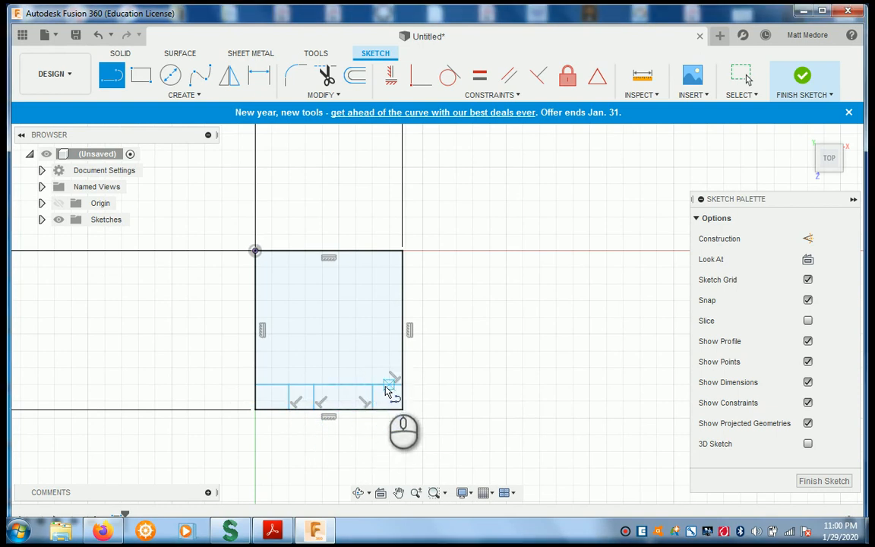
pyautogui.click(384, 388)
pyautogui.click(385, 411)
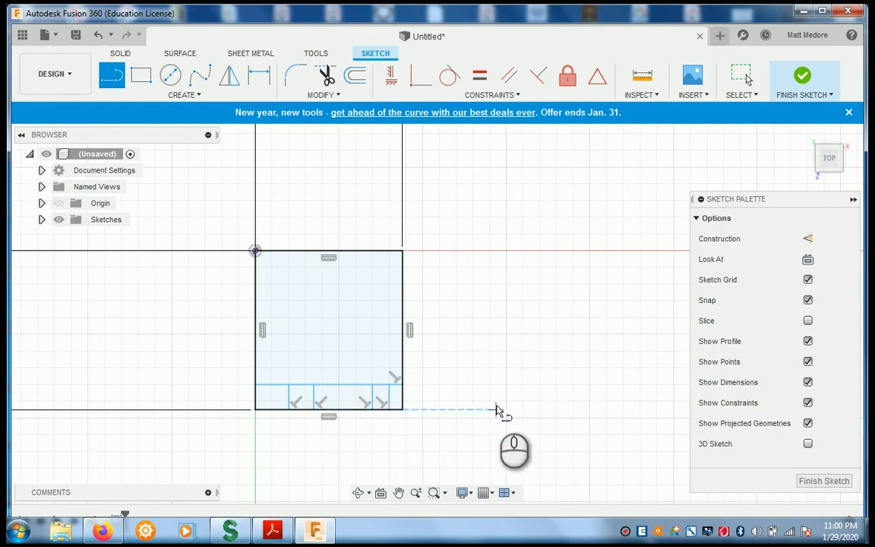
pyautogui.rightClick(497, 409)
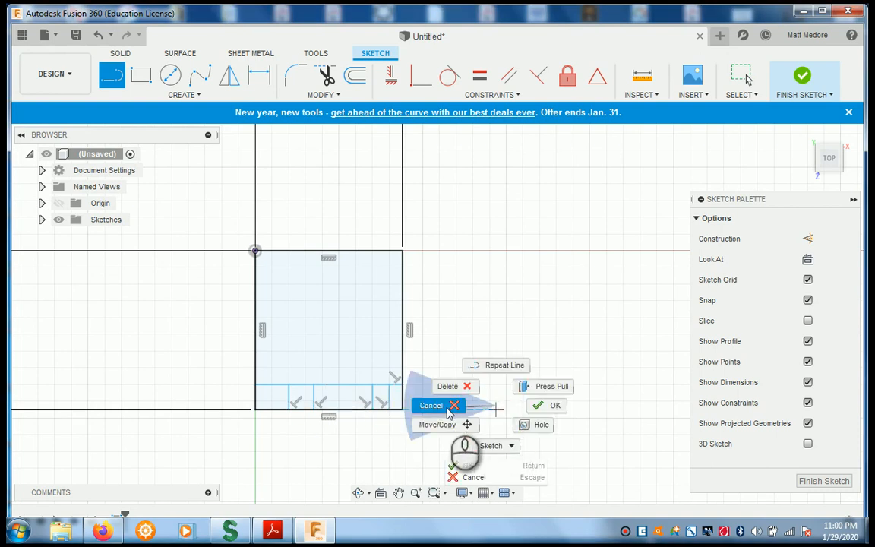
pyautogui.click(444, 408)
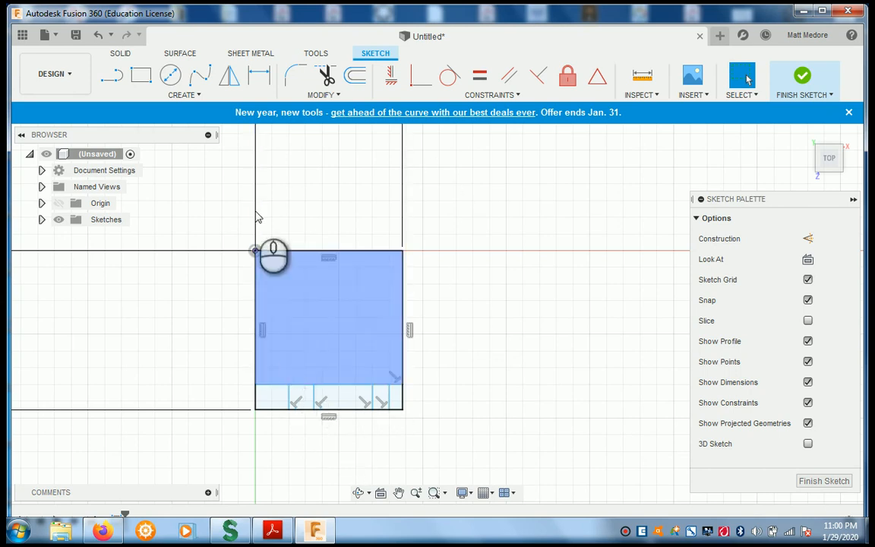
# - Dimension the first short vertical line at 0.10 in horizontally from the origin
pyautogui.scroll(-2, 605, 319)
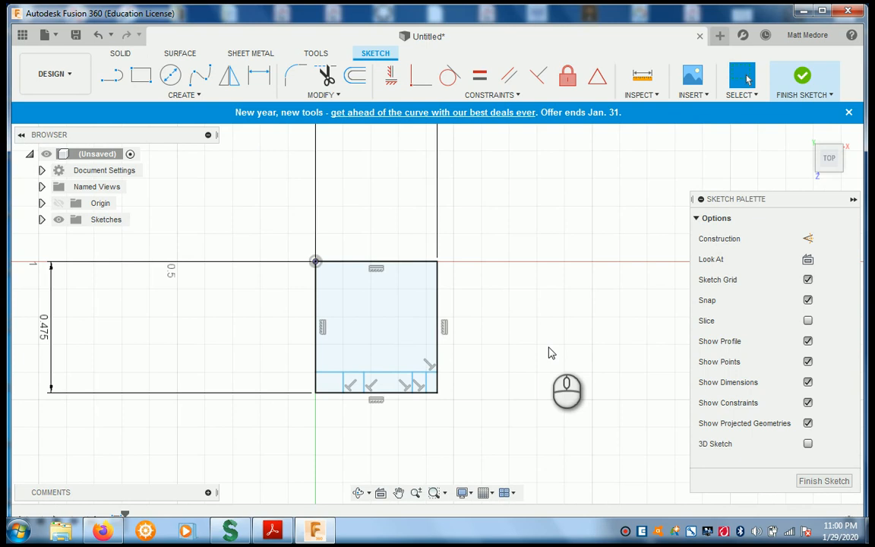
pyautogui.scroll(1, 551, 353)
pyautogui.scroll(-1, 550, 353)
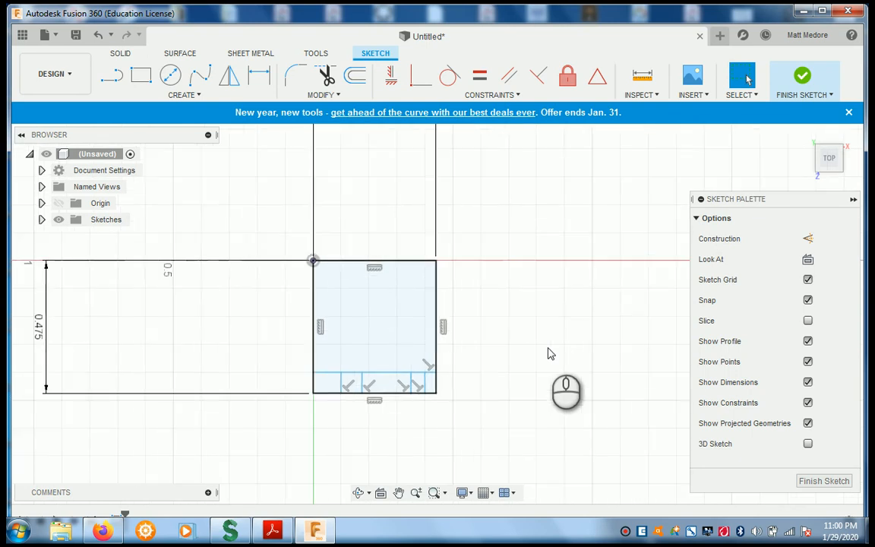
pyautogui.press('d')
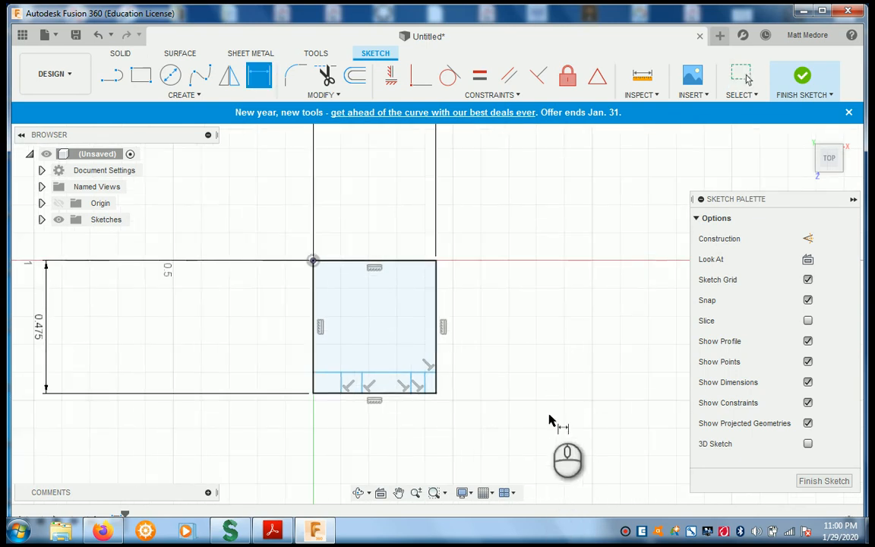
pyautogui.scroll(-1, 567, 396)
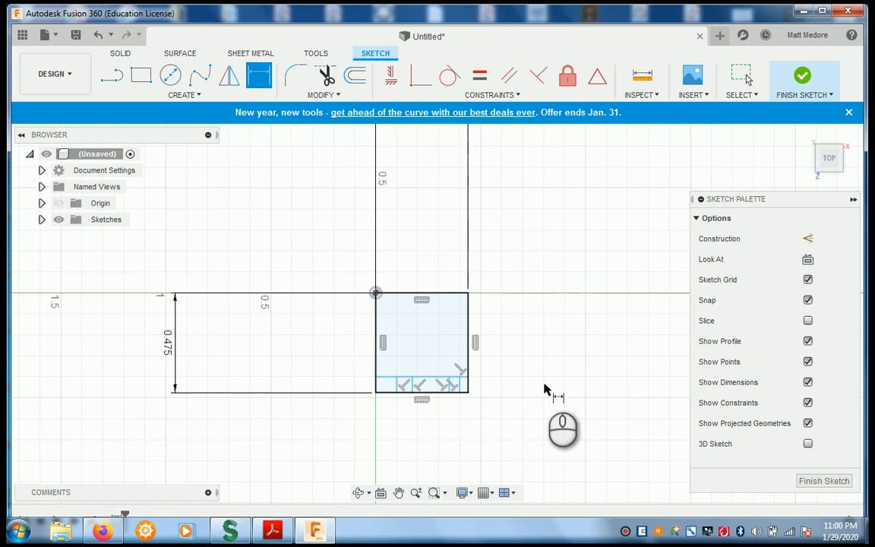
pyautogui.click(375, 293)
pyautogui.click(396, 377)
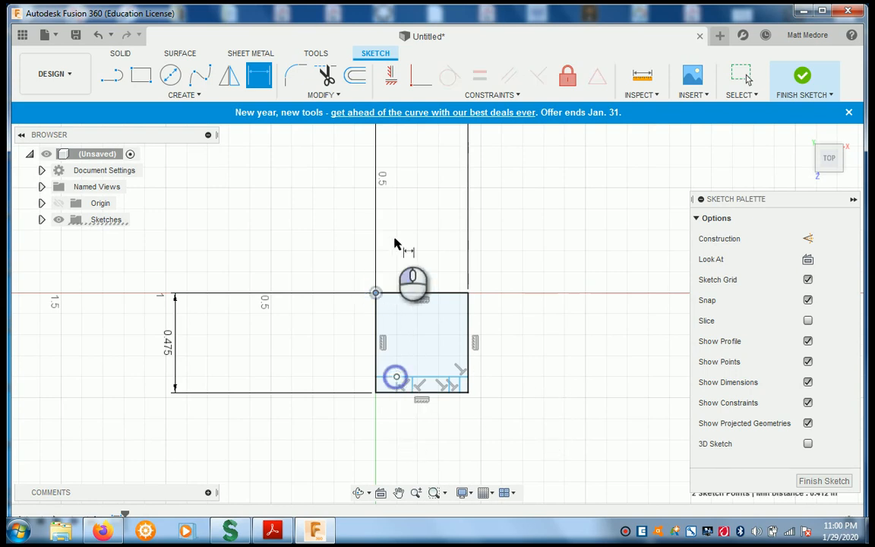
pyautogui.click(389, 246)
pyautogui.press('Return')
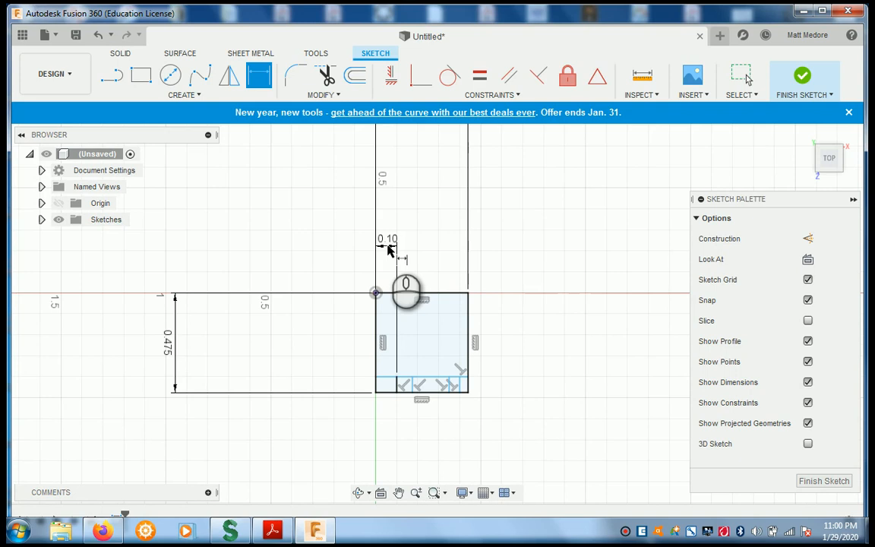
# - Dimension the second short vertical line at 0.170 in horizontally from the origin
pyautogui.click(375, 292)
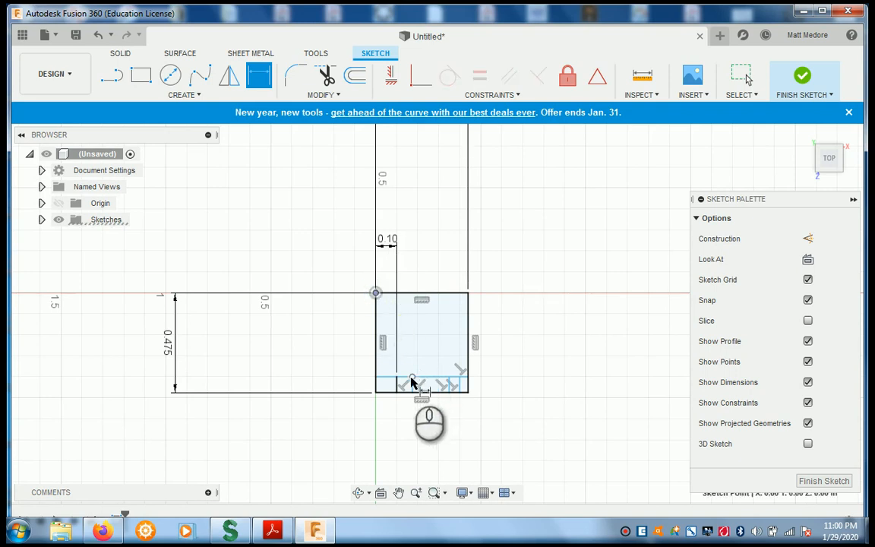
pyautogui.click(412, 377)
pyautogui.click(394, 237)
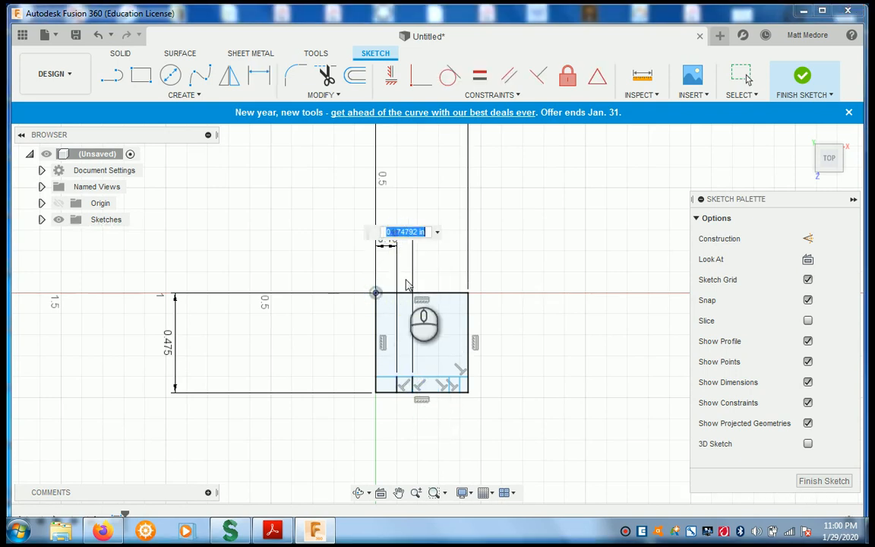
pyautogui.scroll(2, 407, 292)
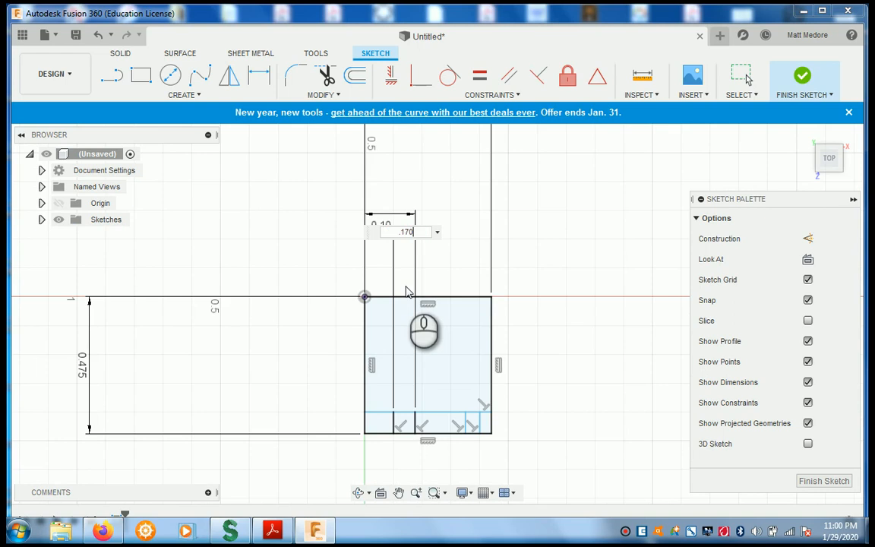
pyautogui.write('.170')
pyautogui.press('Return')
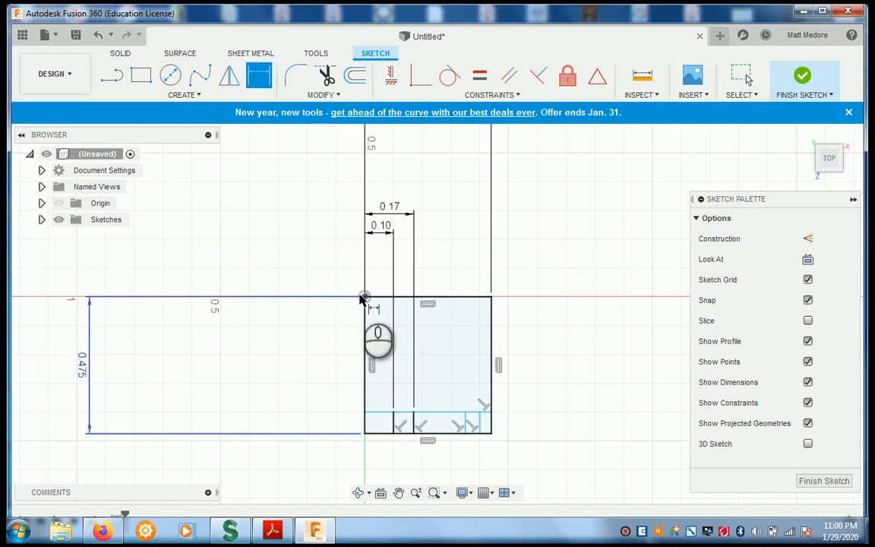
# - Dimension the third short vertical line at 0.270 in horizontally from the origin
pyautogui.click(363, 297)
pyautogui.click(463, 412)
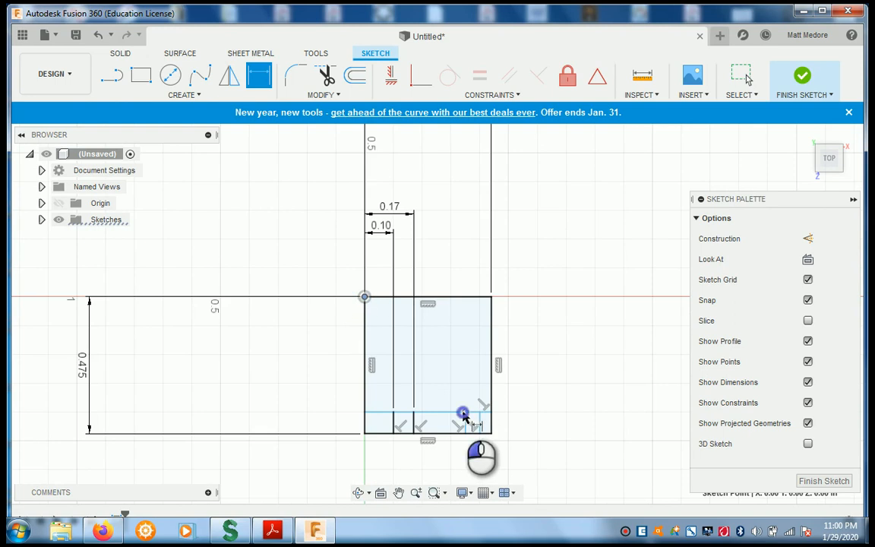
pyautogui.click(415, 177)
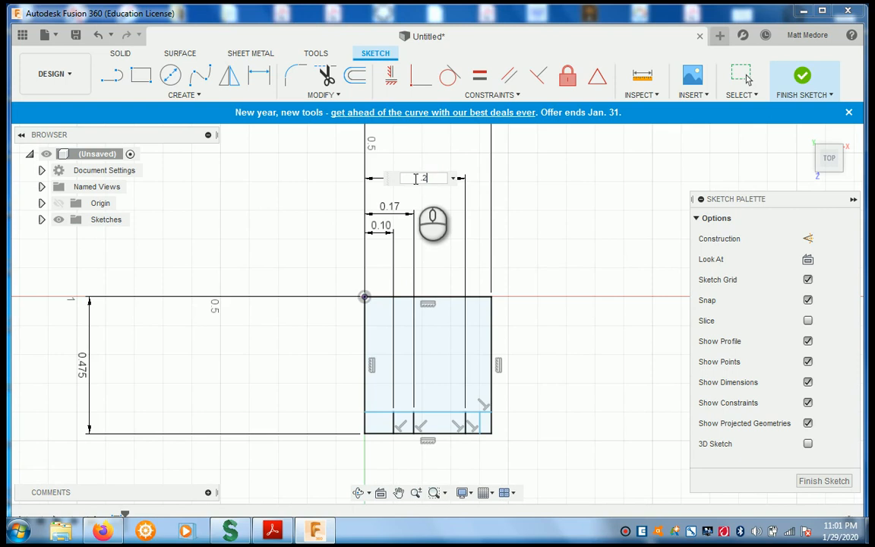
pyautogui.write('.270')
pyautogui.press('Return')
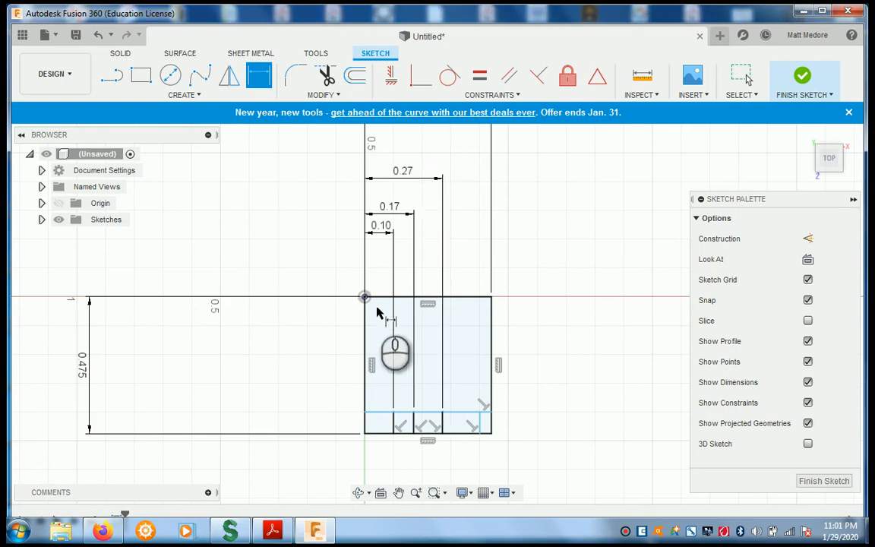
# - Dimension the fourth short vertical line at 0.34 in horizontally from the origin
pyautogui.click(363, 297)
pyautogui.click(479, 411)
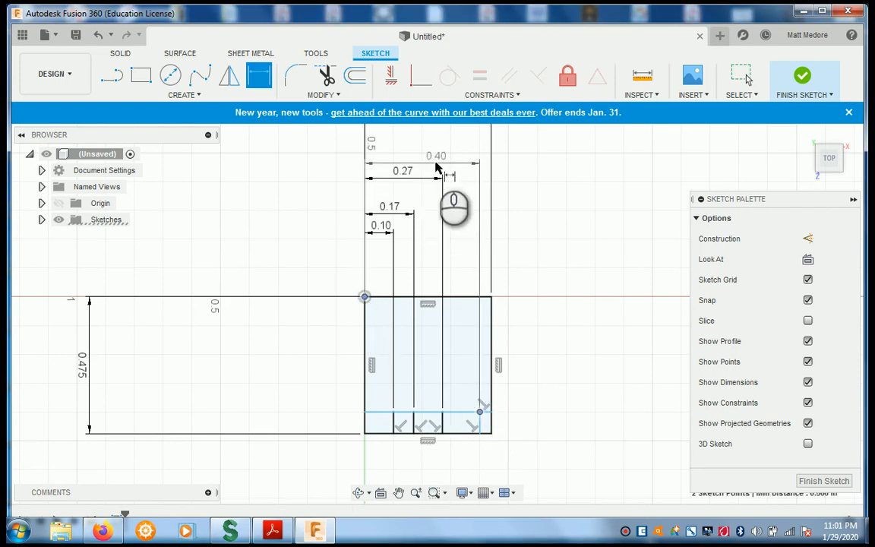
pyautogui.click(433, 161)
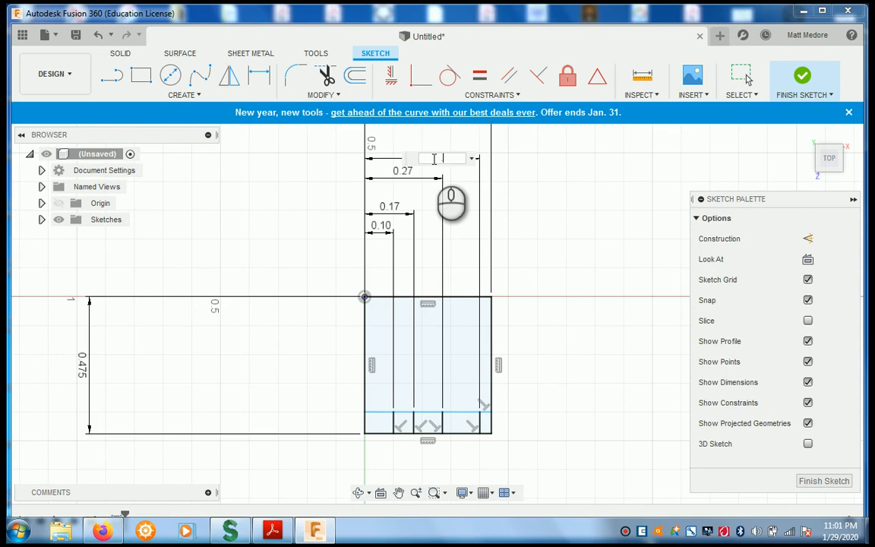
pyautogui.press('Return')
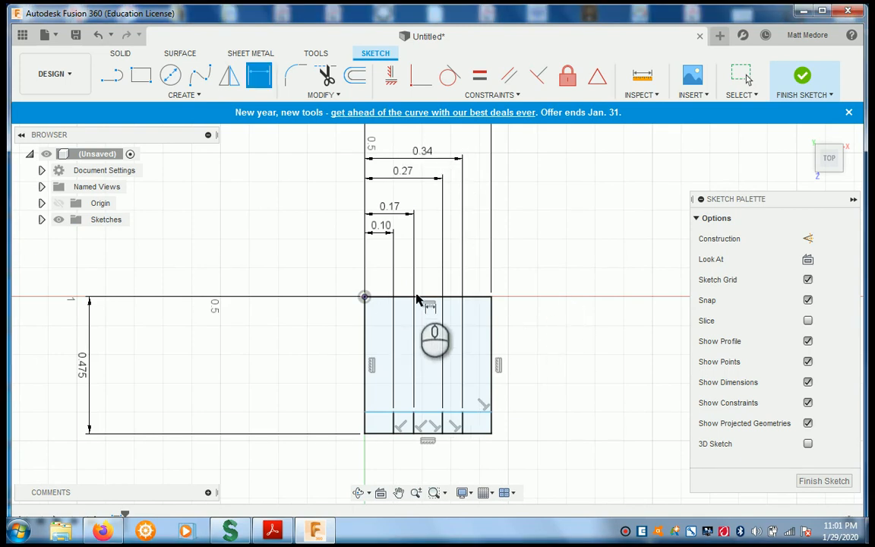
# - Dimension the inner horizontal line at .821/2 in vertically from the origin
pyautogui.click(364, 298)
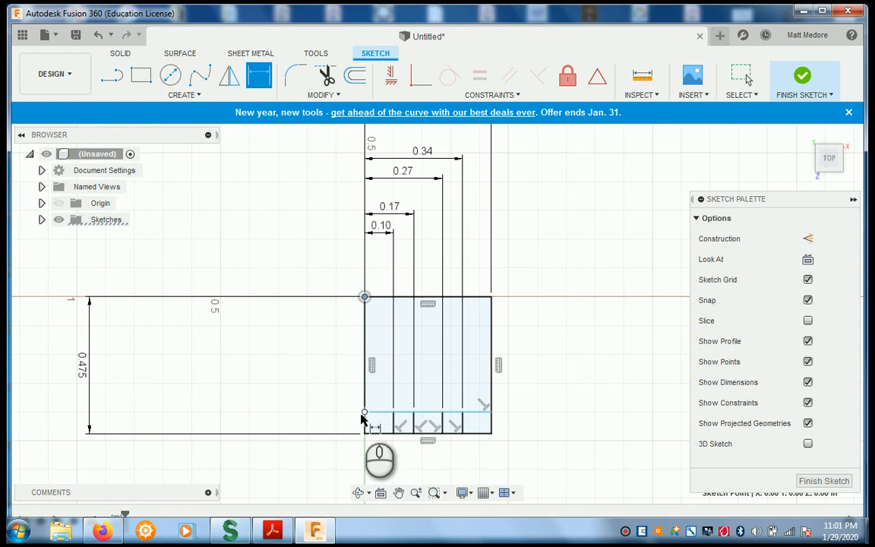
pyautogui.click(364, 413)
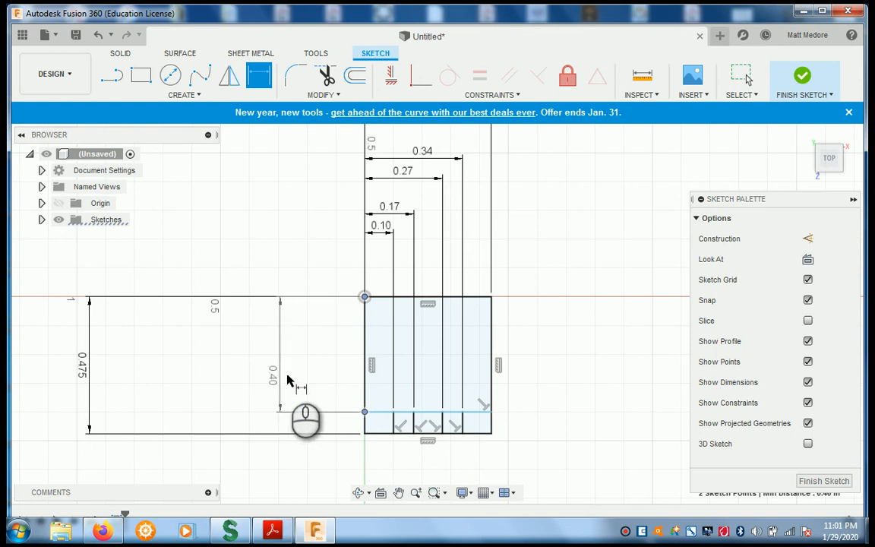
pyautogui.click(287, 373)
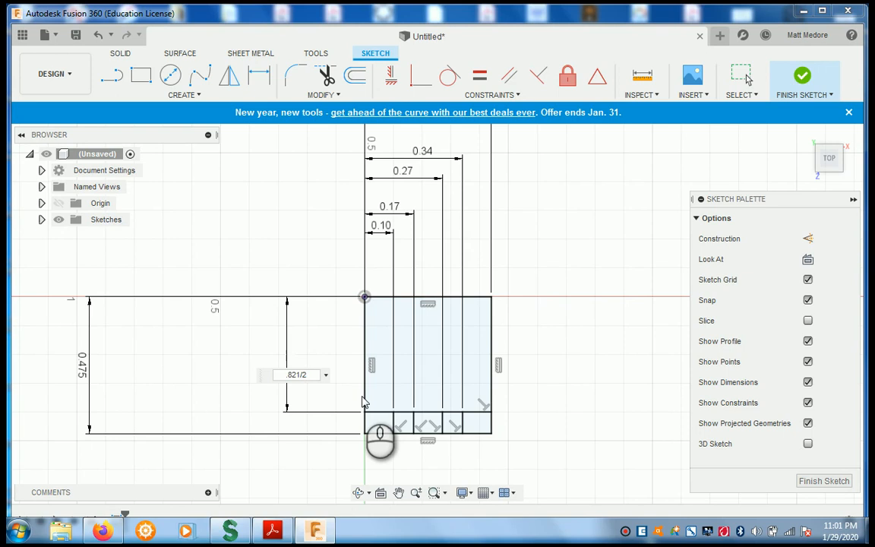
pyautogui.write('.821/2')
pyautogui.press('Return')
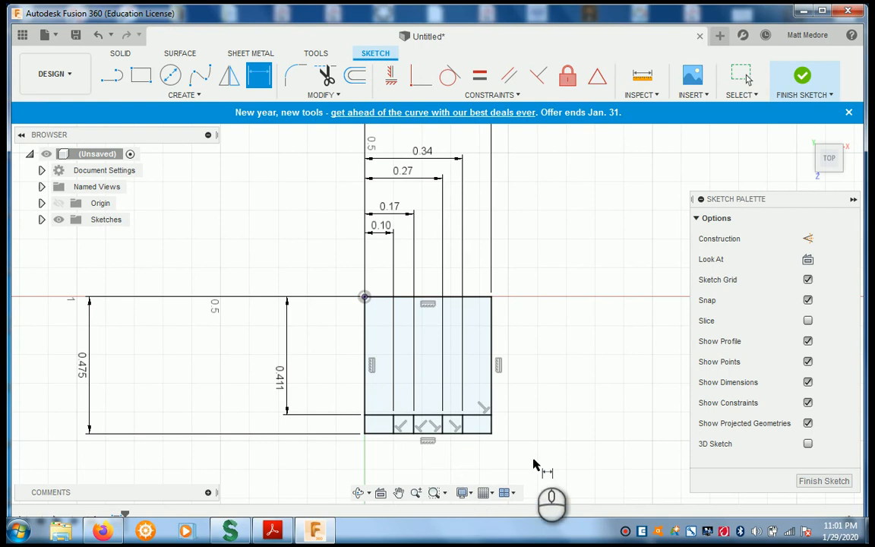
# - Trim the profile's bottom edge where it crosses the two narrow groove openings
pyautogui.scroll(2, 486, 471)
pyautogui.scroll(2, 400, 468)
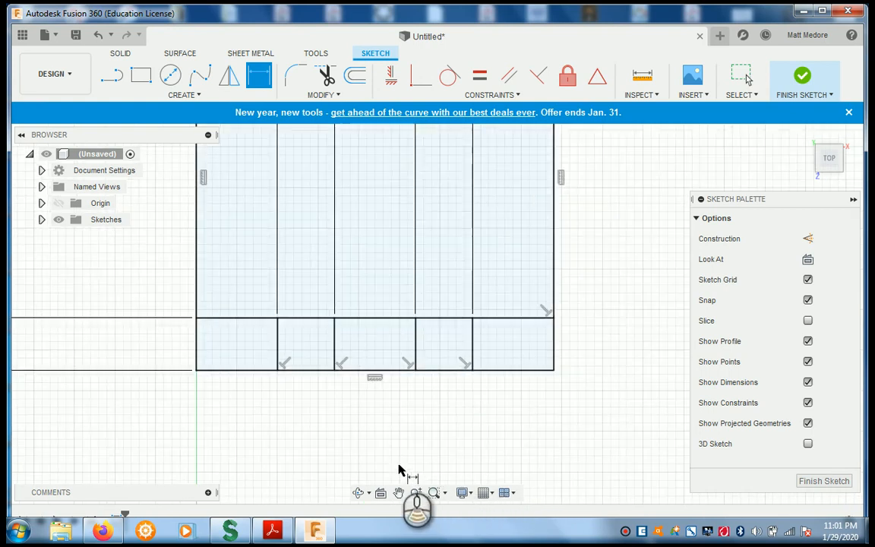
pyautogui.scroll(1, 389, 445)
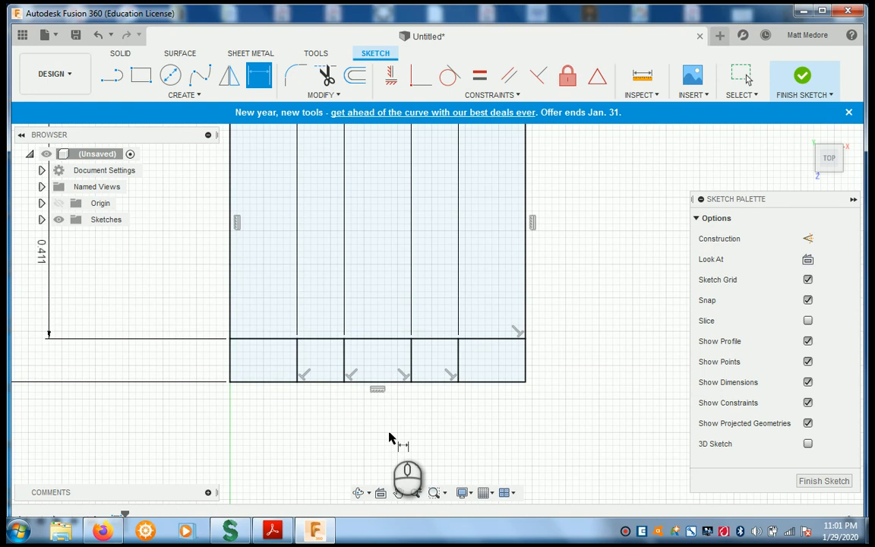
pyautogui.press('t')
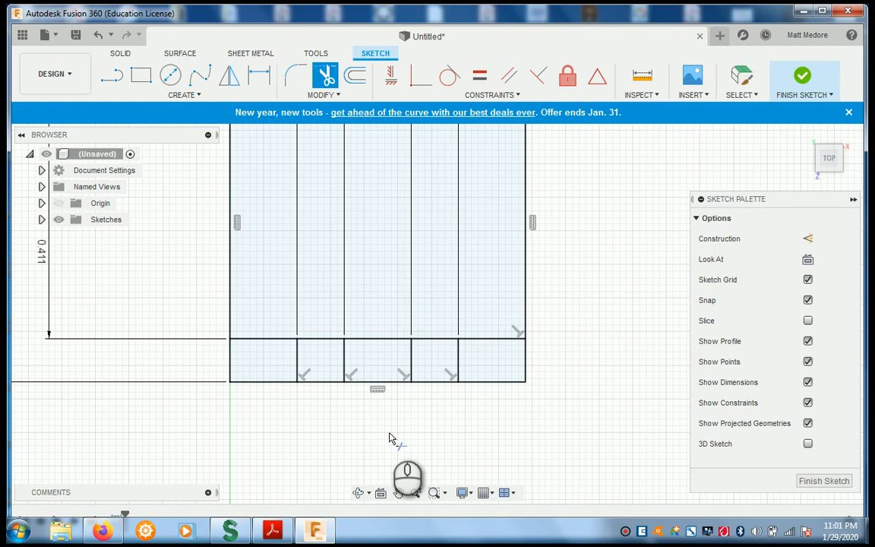
pyautogui.click(318, 384)
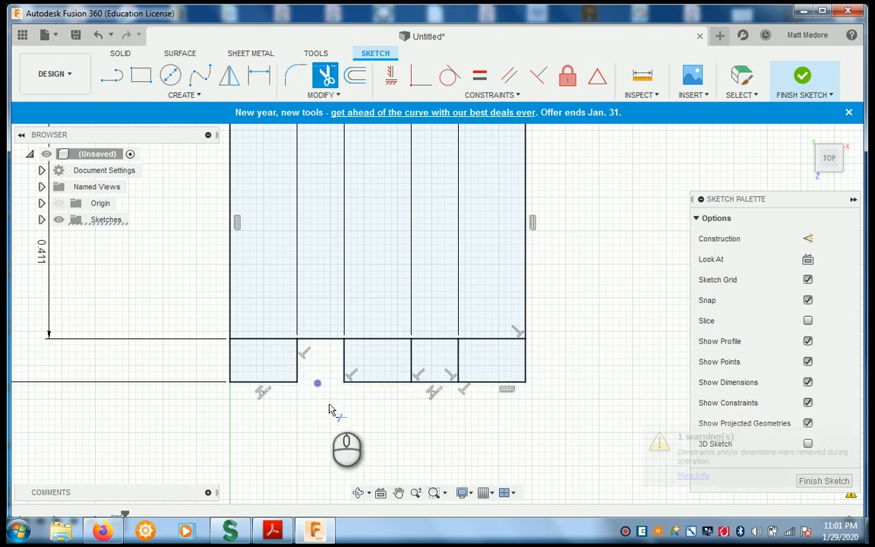
pyautogui.click(443, 382)
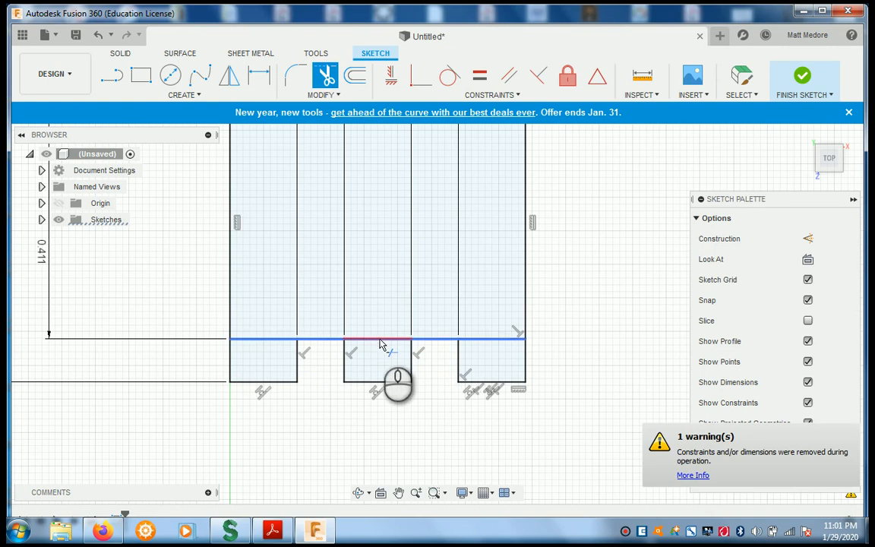
# - Trim the middle and left segments of the inner horizontal line, keeping the floor of the left groove
pyautogui.click(380, 340)
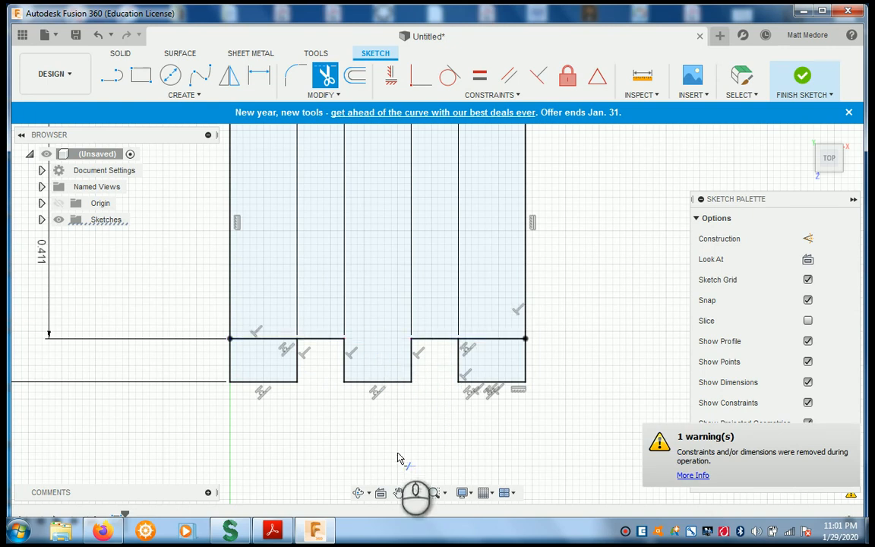
pyautogui.moveTo(391, 431)
pyautogui.mouseDown(button='right')
pyautogui.moveTo(371, 442)
pyautogui.moveTo(379, 447)
pyautogui.moveTo(353, 431)
pyautogui.mouseUp(button='right')
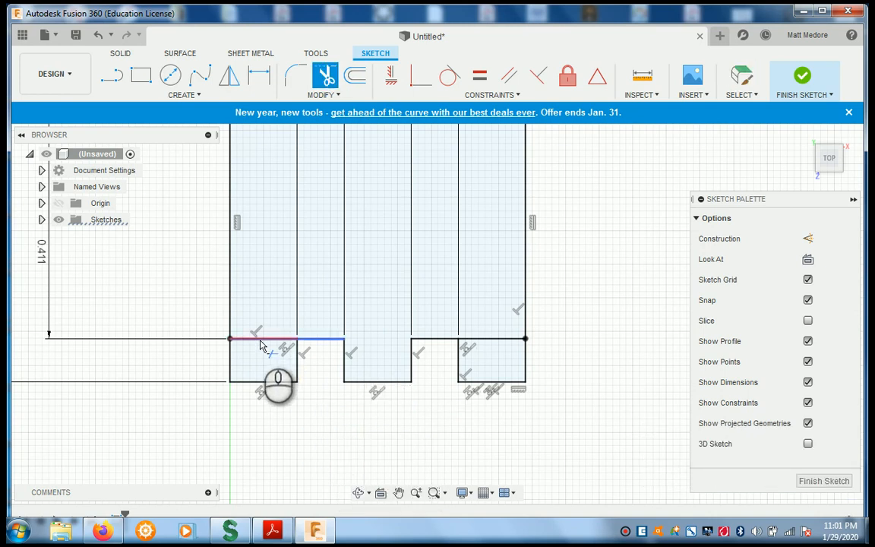
pyautogui.click(261, 340)
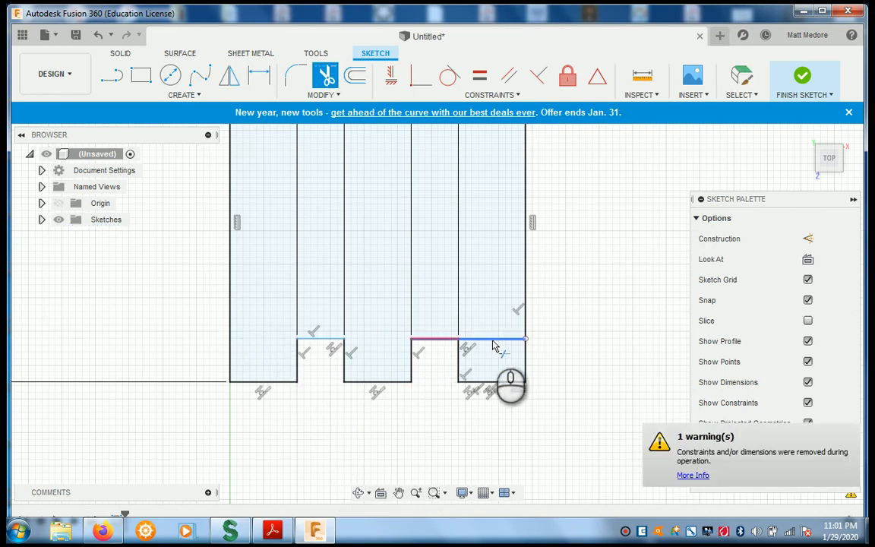
pyautogui.click(434, 339)
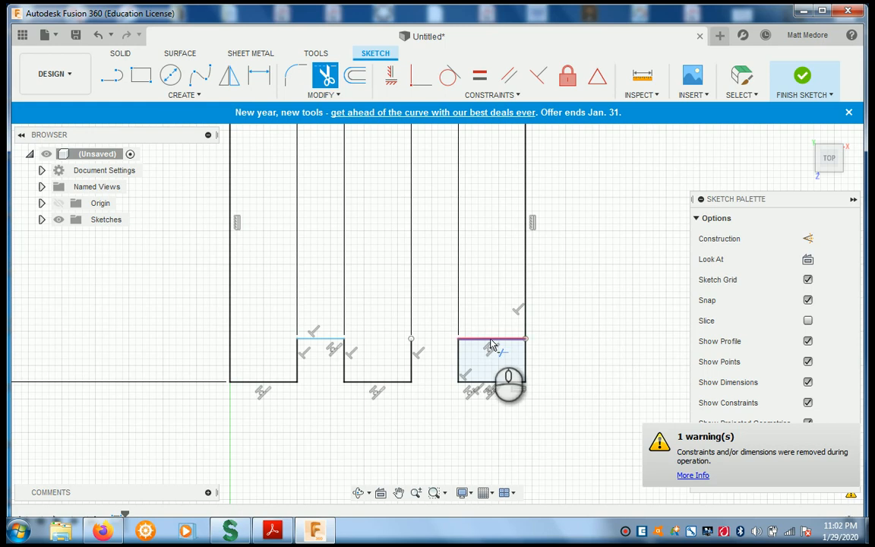
pyautogui.press('Escape')
pyautogui.hotkey('ctrl', 'z')
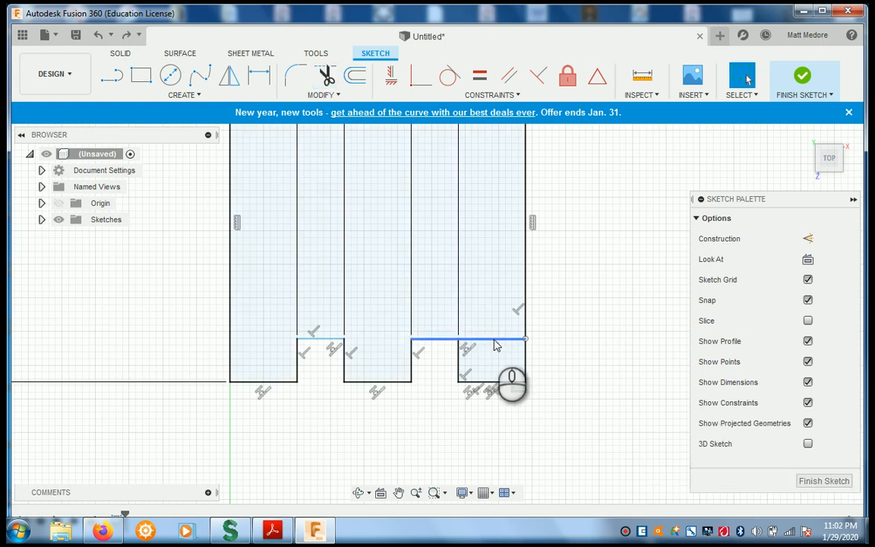
# - Trim the inner horizontal line's segment right of the second groove and end the Trim command
pyautogui.press('t')
pyautogui.click(491, 343)
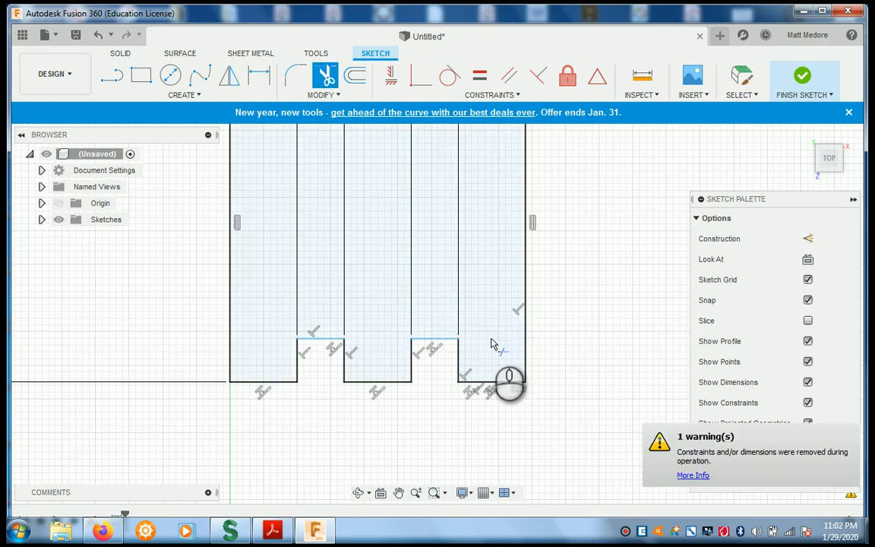
pyautogui.rightClick(596, 332)
pyautogui.click(551, 332)
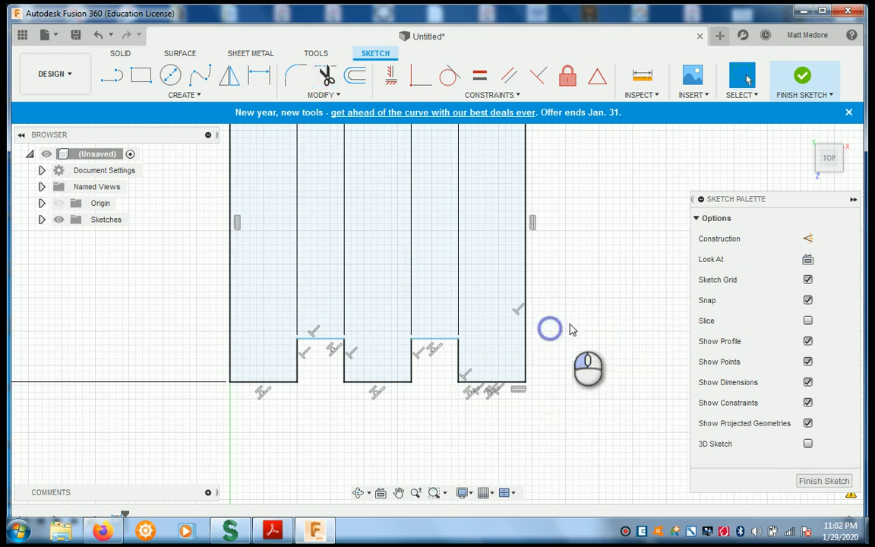
# - Nudge the left groove's floor line slightly to test whether it is still constrained
pyautogui.scroll(-3, 582, 325)
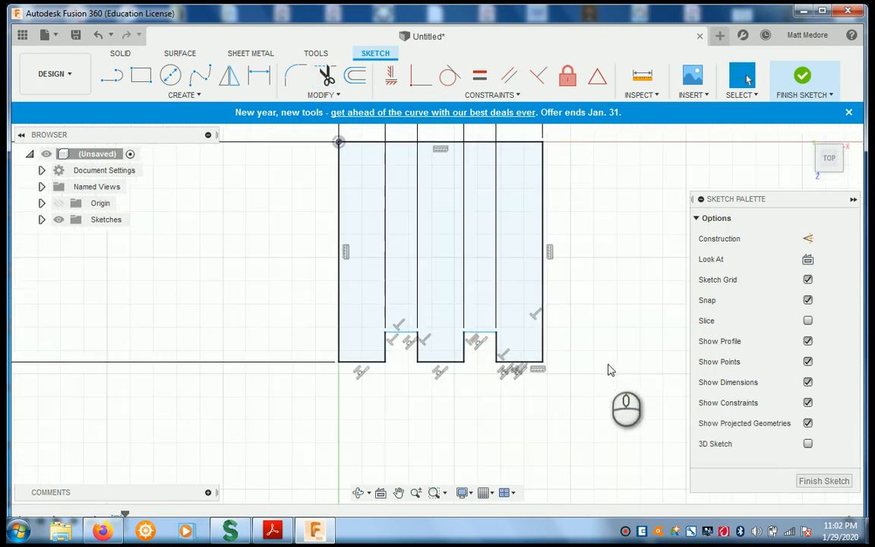
pyautogui.scroll(3, 449, 365)
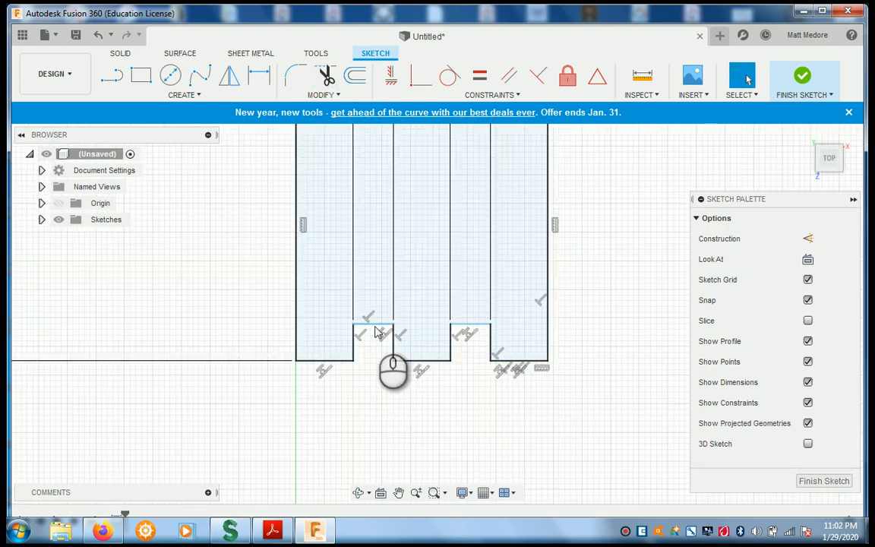
pyautogui.moveTo(375, 332)
pyautogui.mouseDown()
pyautogui.moveTo(379, 305)
pyautogui.moveTo(379, 334)
pyautogui.mouseUp()
pyautogui.click(371, 386)
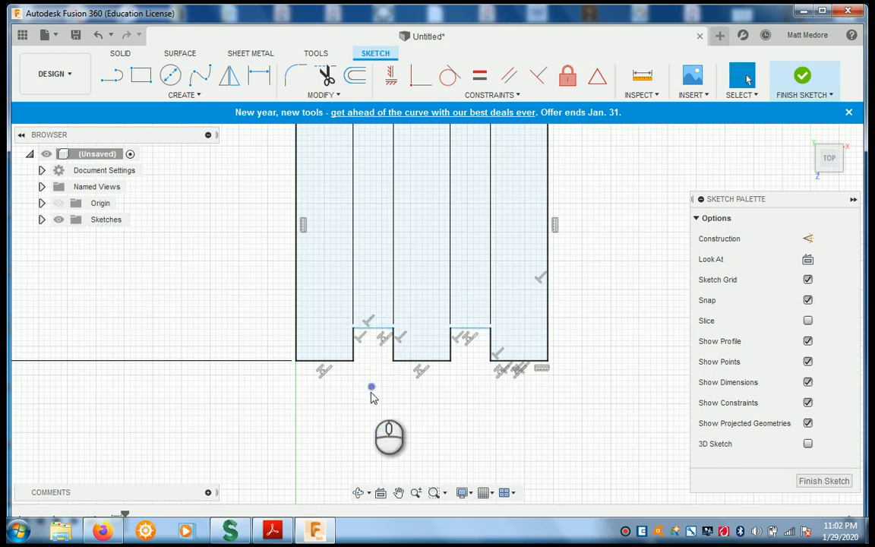
# - Dimension the left groove's floor at .821/2 in vertically from the origin and end the Dimension command
pyautogui.press('d')
pyautogui.click(354, 328)
pyautogui.scroll(-3, 386, 400)
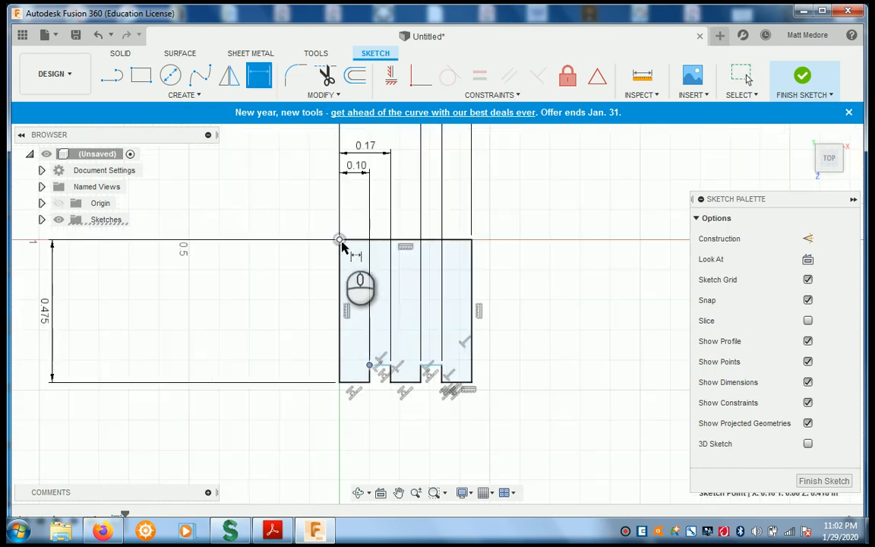
pyautogui.click(340, 240)
pyautogui.click(270, 342)
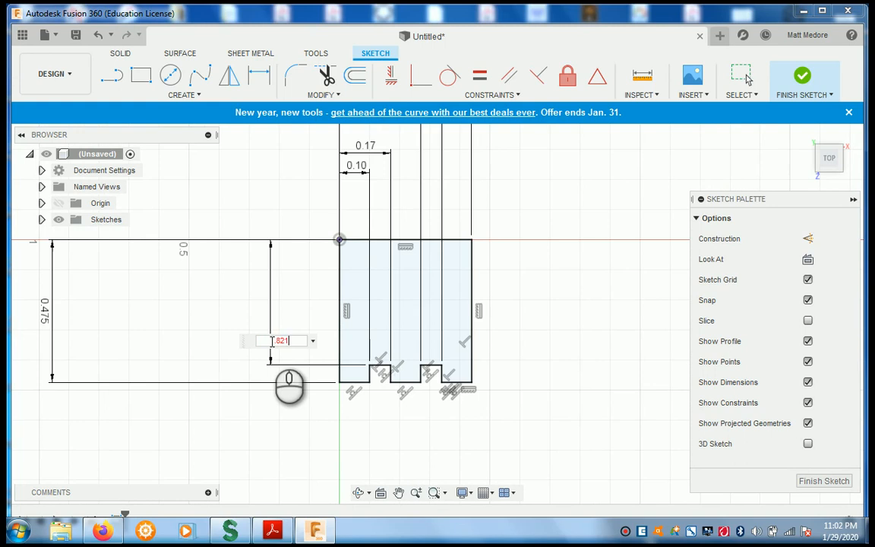
pyautogui.press('Return')
pyautogui.scroll(2, 445, 414)
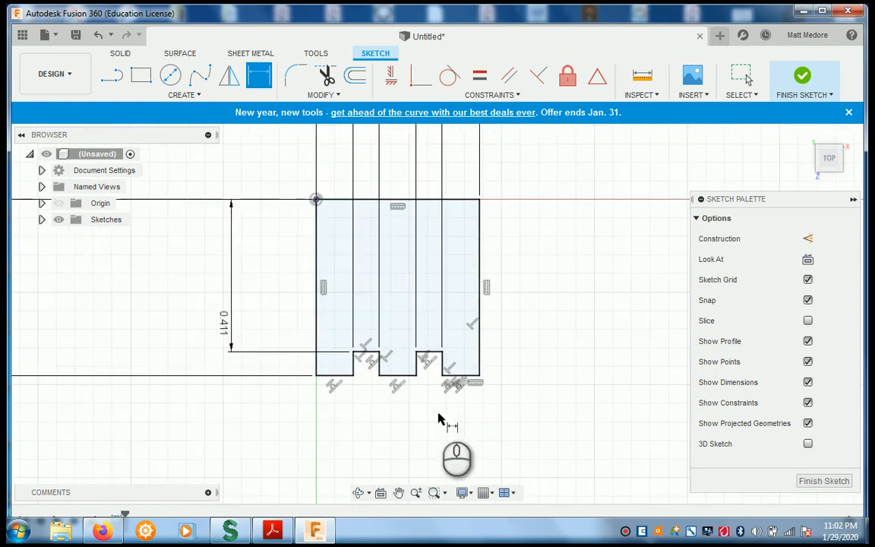
pyautogui.rightClick(415, 425)
pyautogui.click(371, 420)
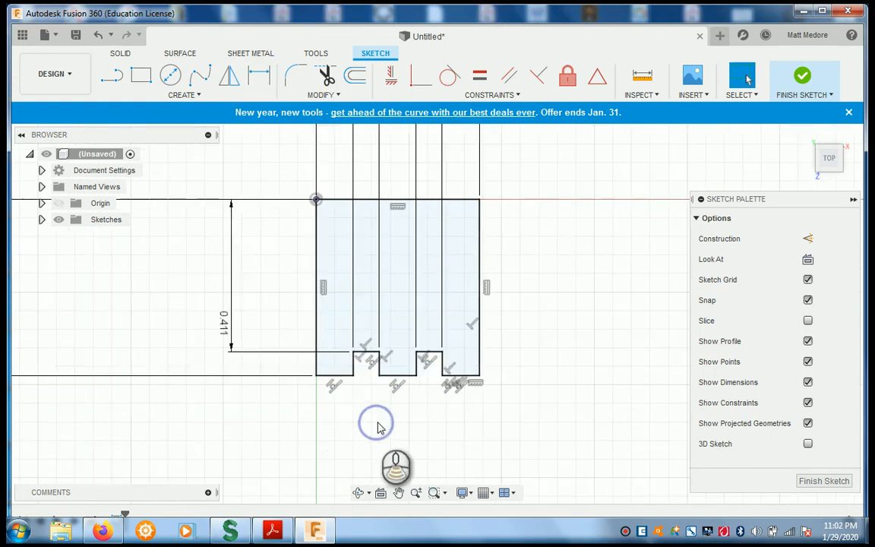
# - Delete the collinear constraint on the bottom edge between the two grooves
pyautogui.scroll(3, 400, 406)
pyautogui.scroll(-1, 392, 411)
pyautogui.scroll(2, 403, 368)
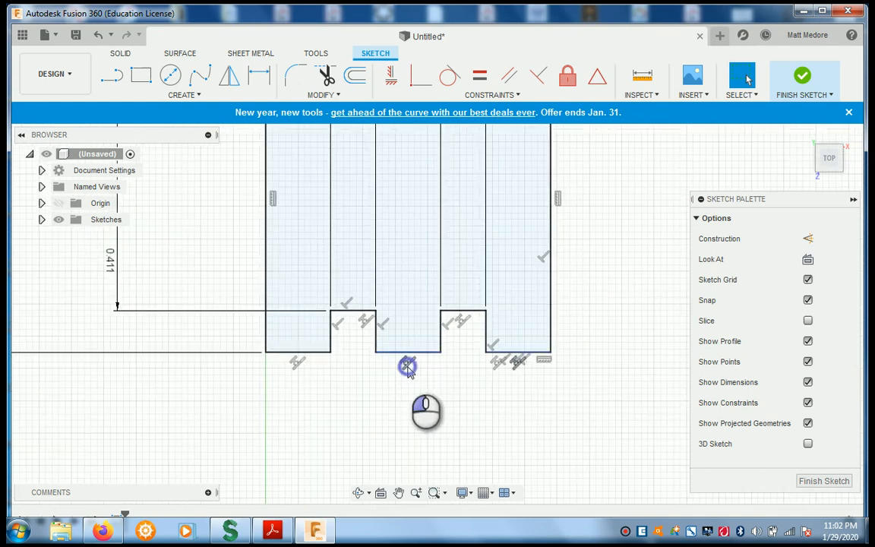
pyautogui.click(408, 364)
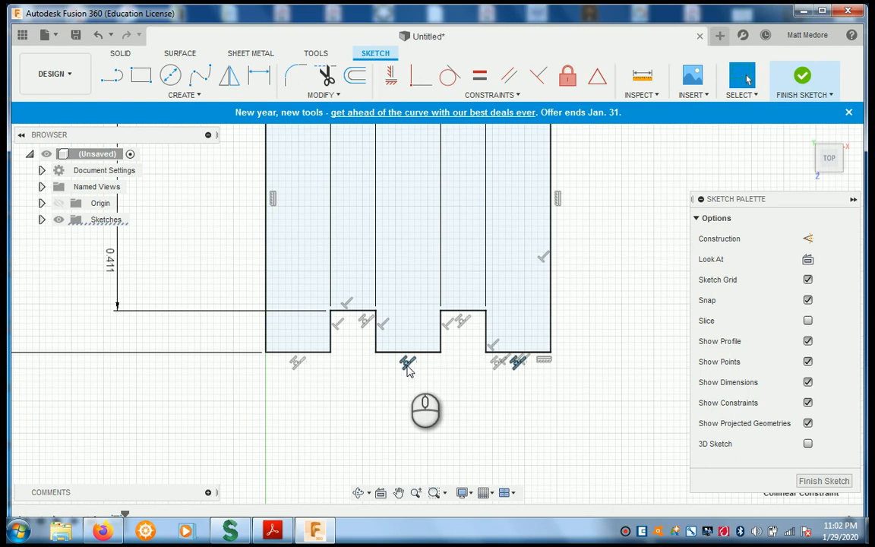
pyautogui.press('Delete')
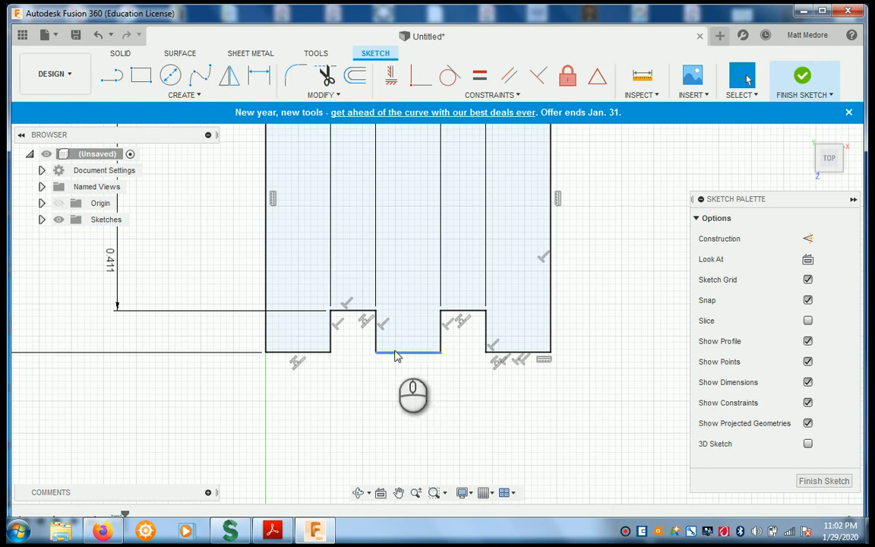
# - Pull the middle bottom edge out of line and delete the coincident constraint at its right end
pyautogui.moveTo(405, 351); pyautogui.dragTo(440, 362)
pyautogui.click(448, 384)
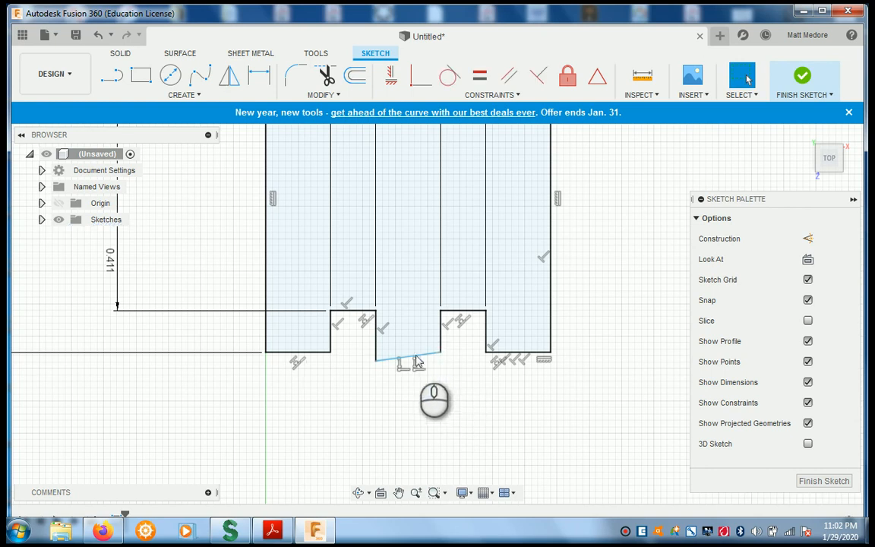
pyautogui.click(416, 357)
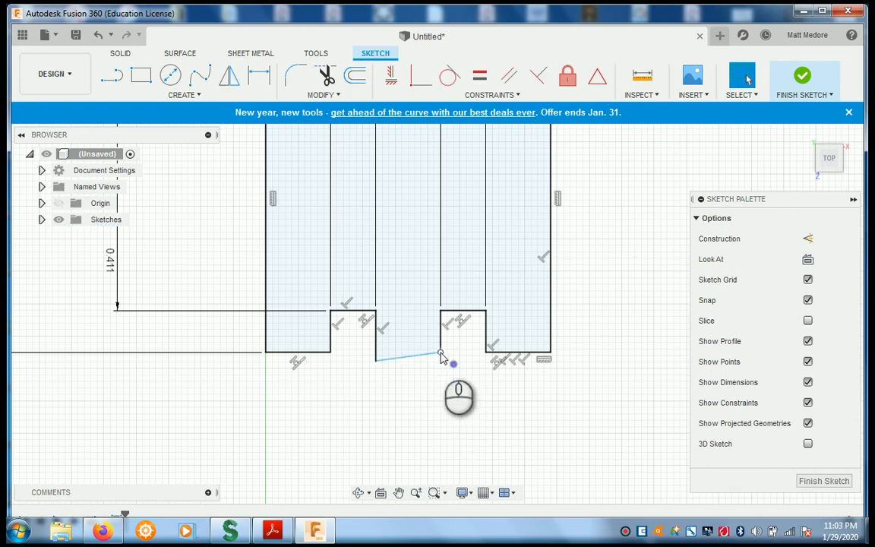
pyautogui.click(442, 354)
pyautogui.click(422, 370)
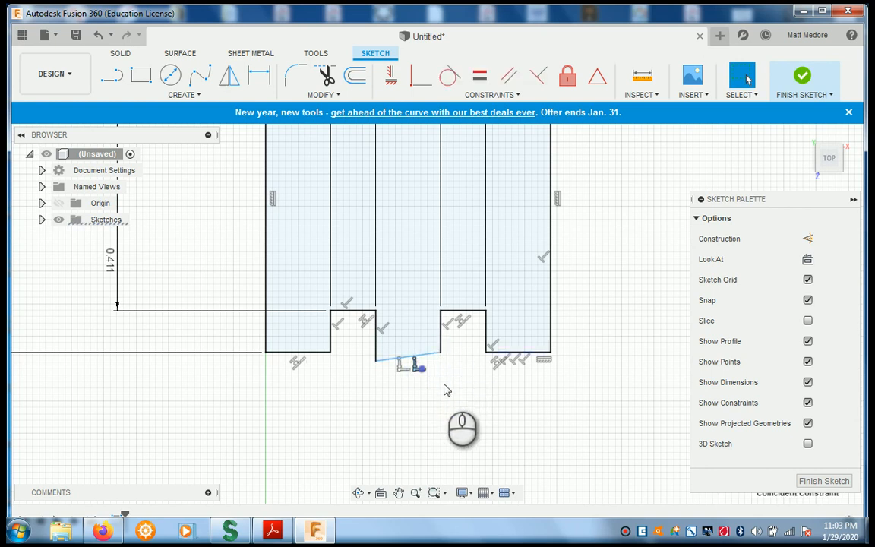
pyautogui.press('Delete')
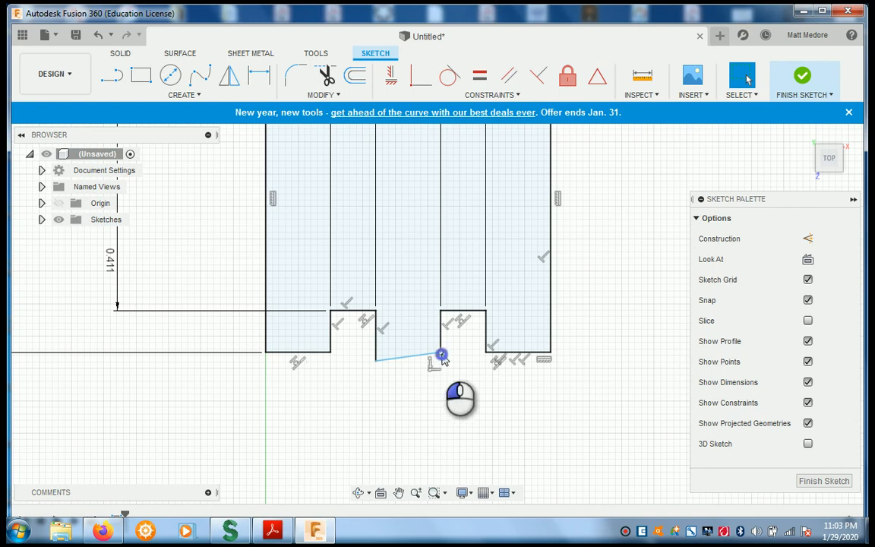
# - Move the loose endpoints around the middle bottom edge, separating the right groove's wall and raising the edge's left corner
pyautogui.moveTo(442, 354); pyautogui.dragTo(416, 388)
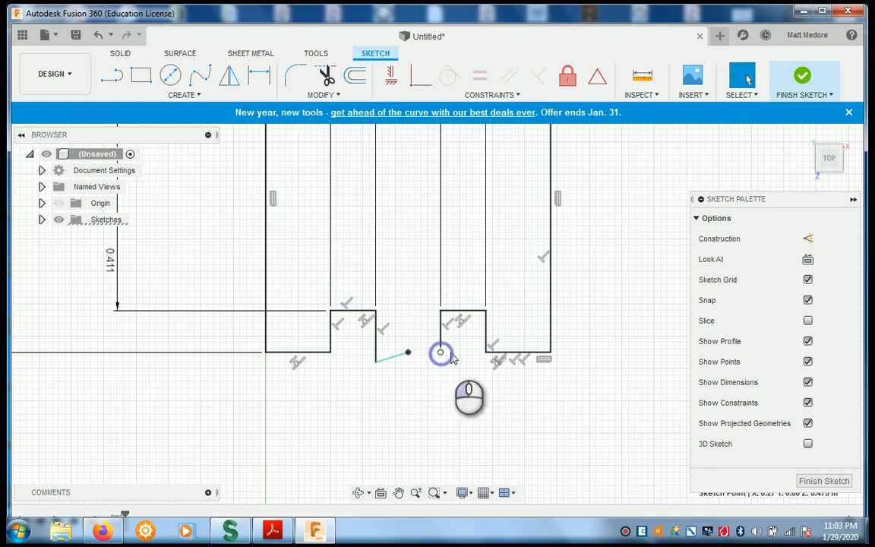
pyautogui.click(444, 393)
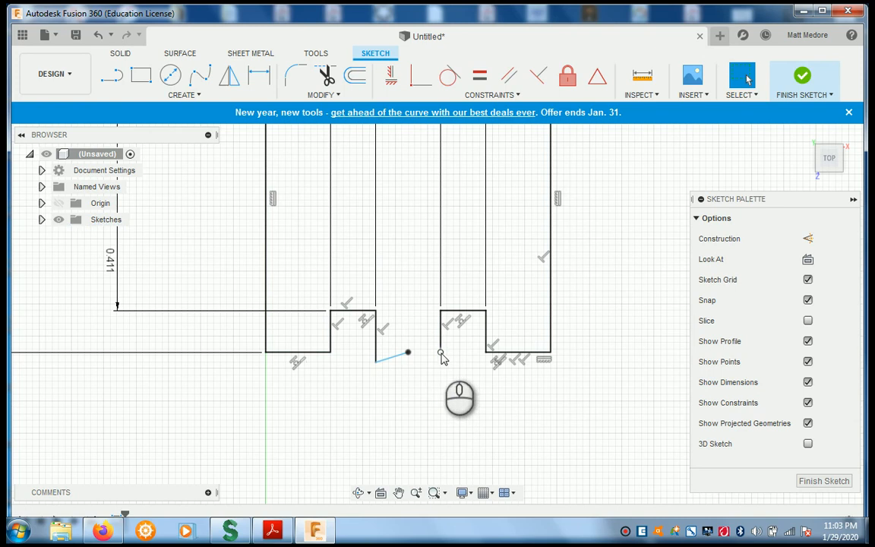
pyautogui.click(442, 356)
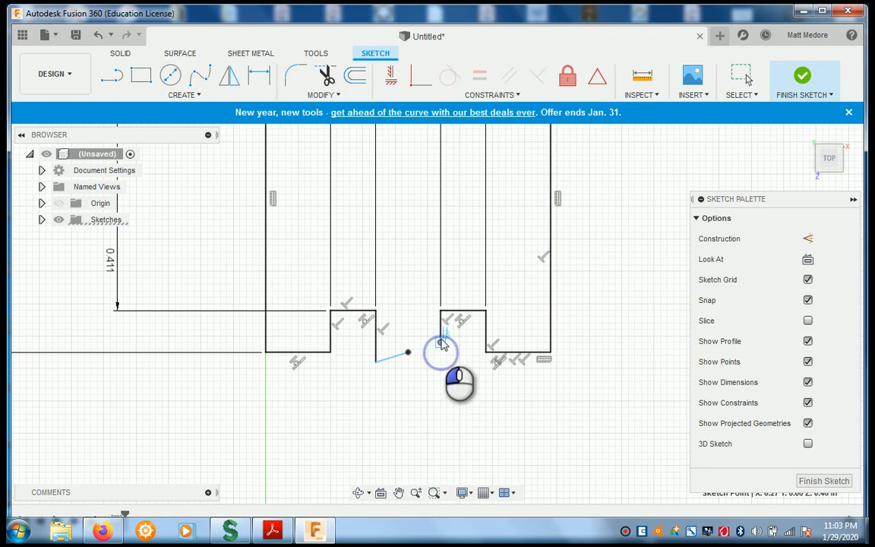
pyautogui.click(416, 384)
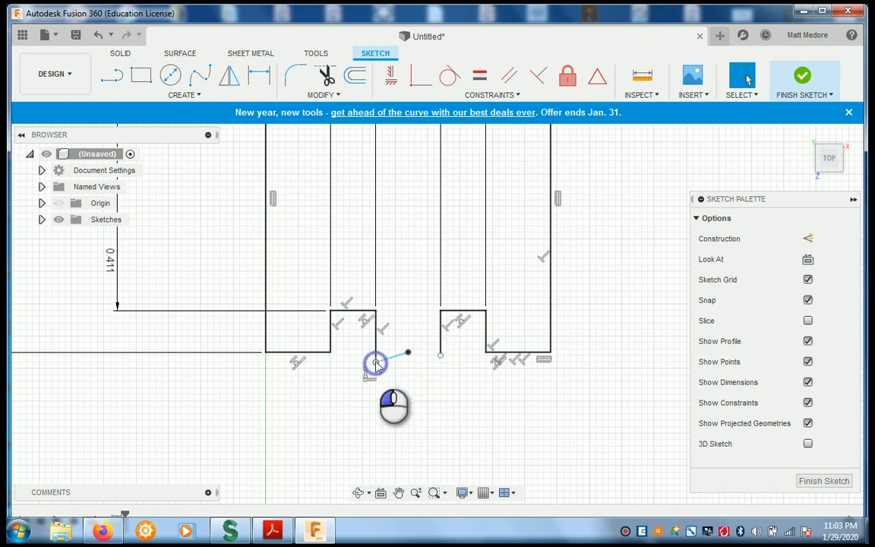
pyautogui.moveTo(375, 363); pyautogui.dragTo(375, 353)
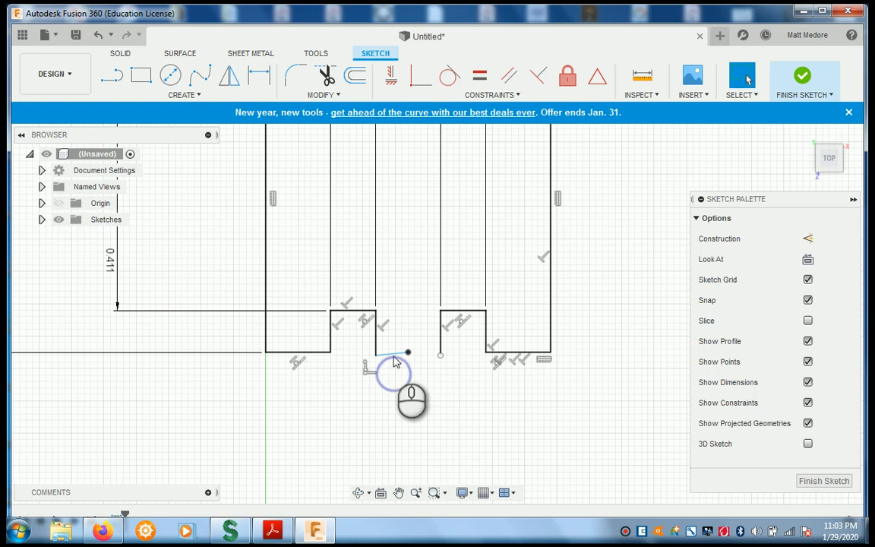
# - Constrain the middle bottom edge horizontal and make its right end coincident with the right groove's wall endpoint
pyautogui.click(391, 353)
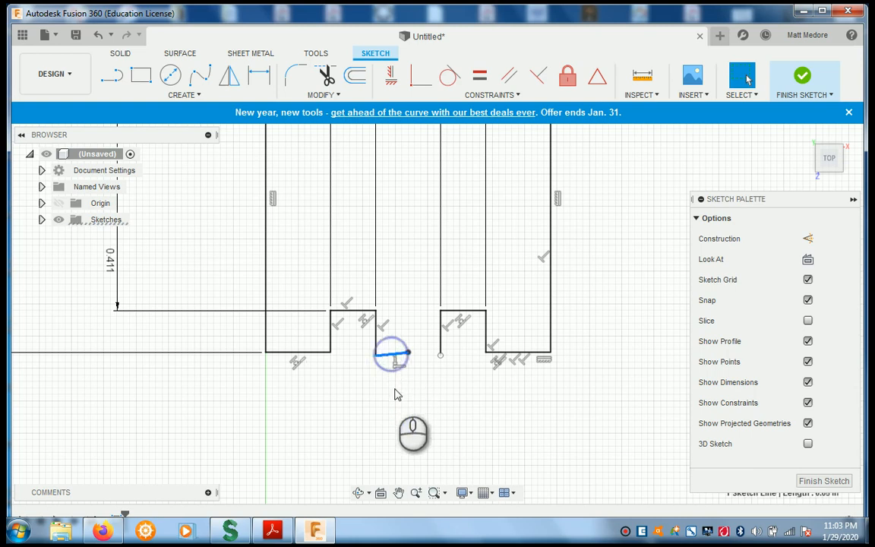
pyautogui.click(392, 84)
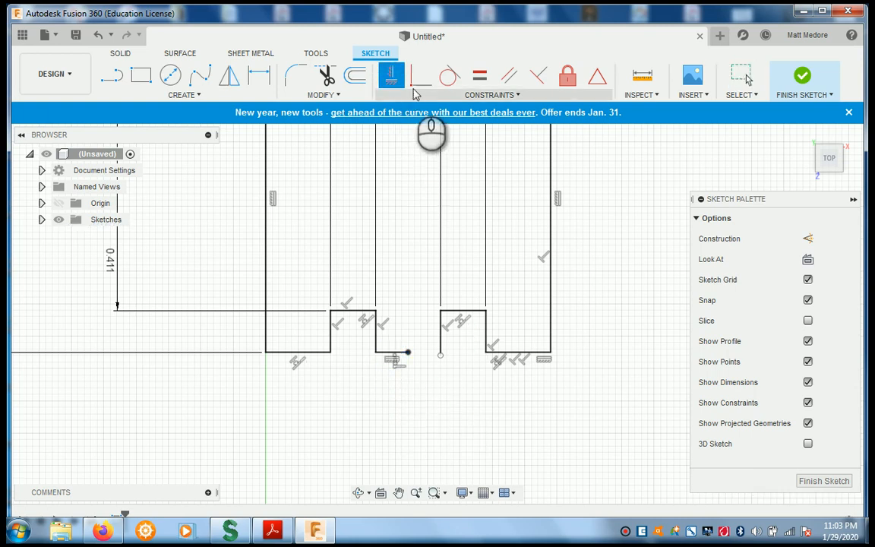
pyautogui.click(418, 82)
pyautogui.click(409, 354)
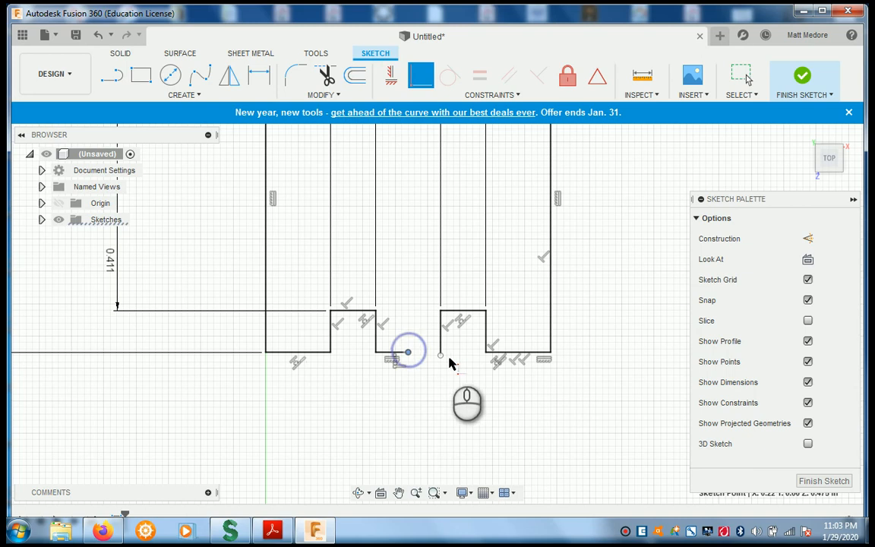
pyautogui.click(441, 355)
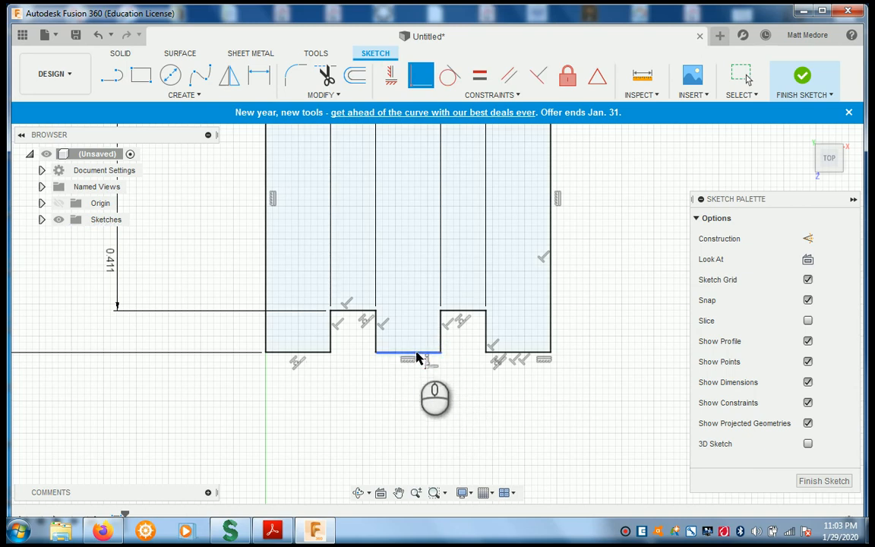
pyautogui.rightClick(445, 409)
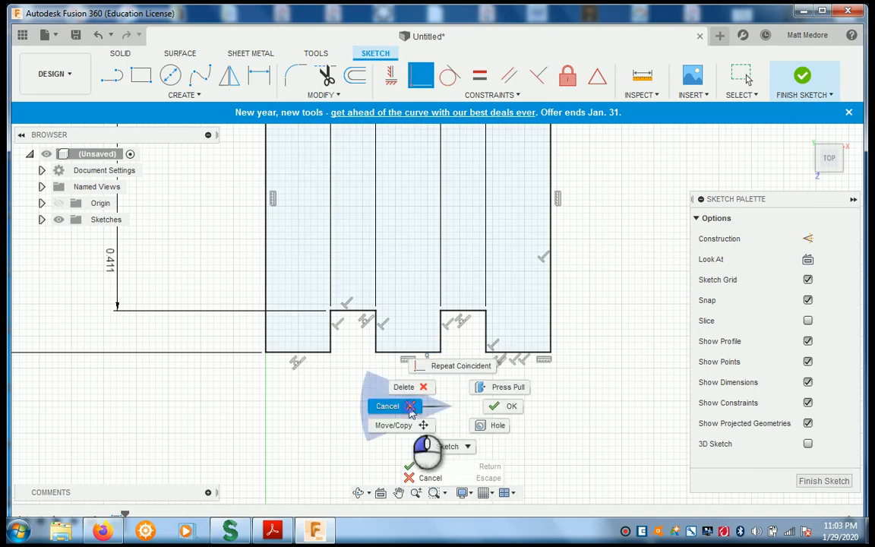
pyautogui.click(391, 407)
# - Delete the coincident constraint at the middle bottom edge's right end and pull that edge to test its freedom
pyautogui.click(414, 352)
pyautogui.moveTo(415, 330); pyautogui.dragTo(377, 305)
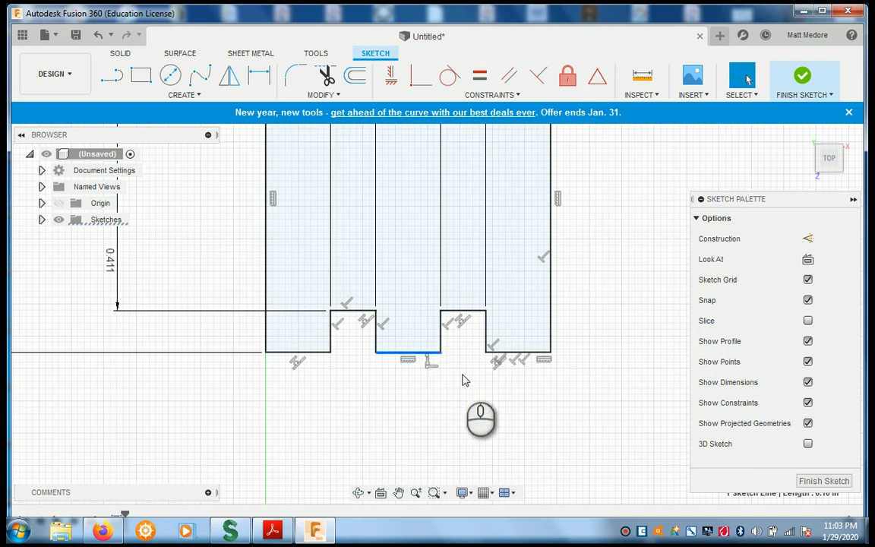
pyautogui.click(445, 410)
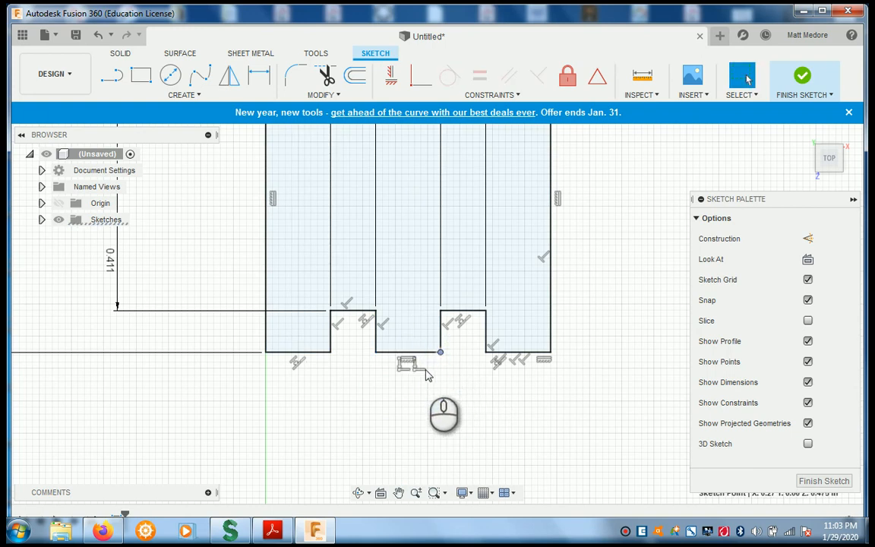
pyautogui.click(404, 366)
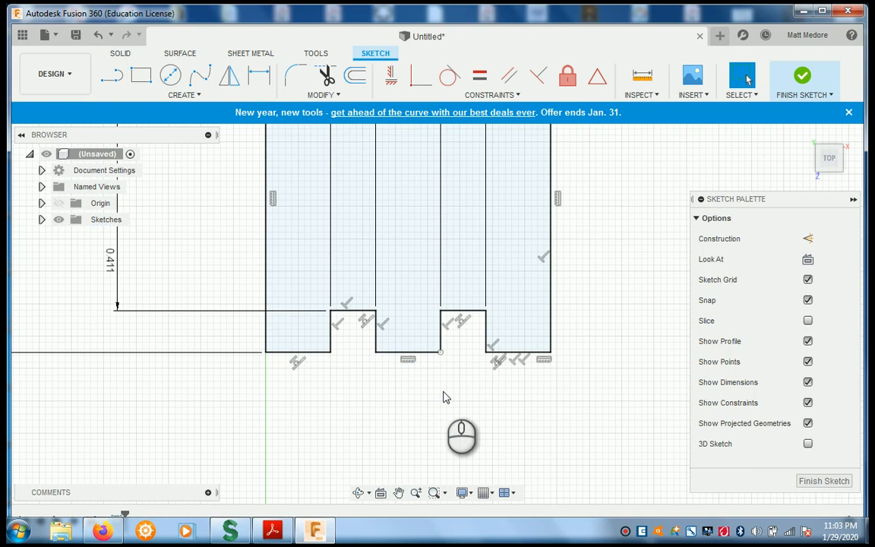
pyautogui.click(422, 352)
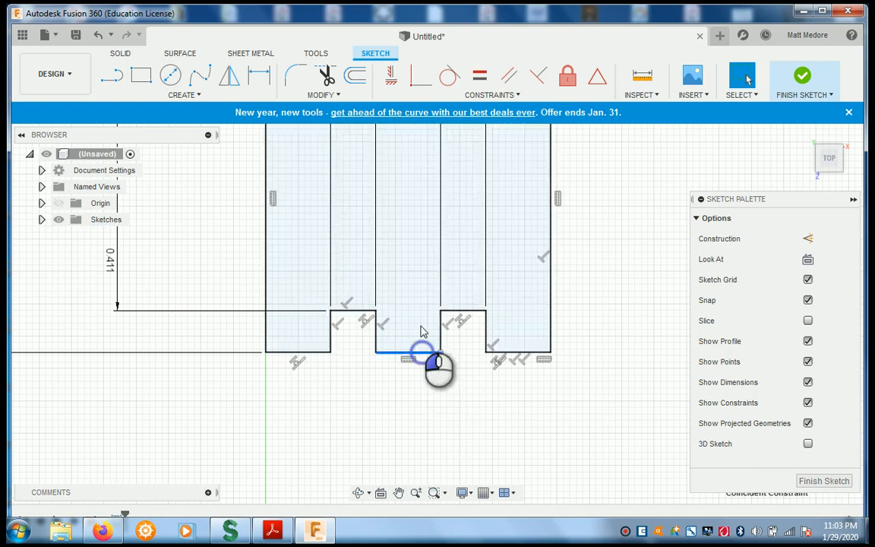
pyautogui.click(429, 355)
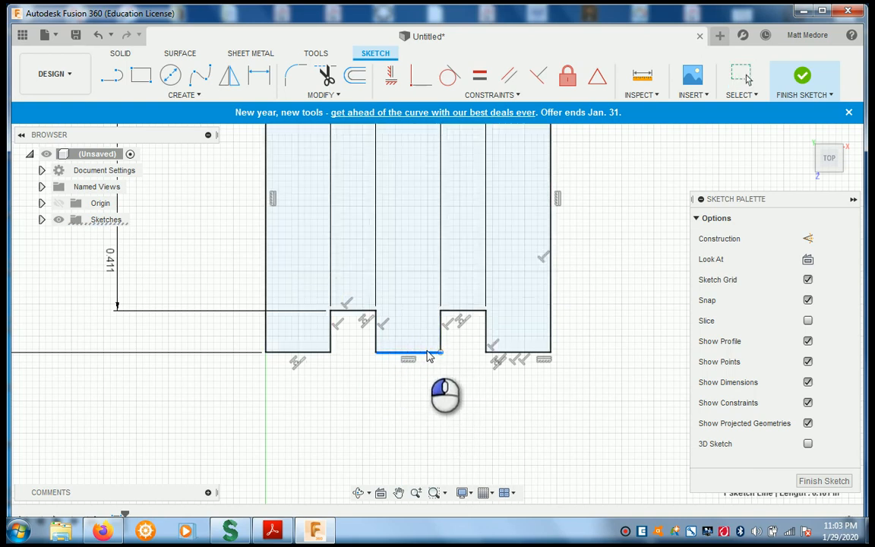
pyautogui.moveTo(419, 358); pyautogui.dragTo(416, 389)
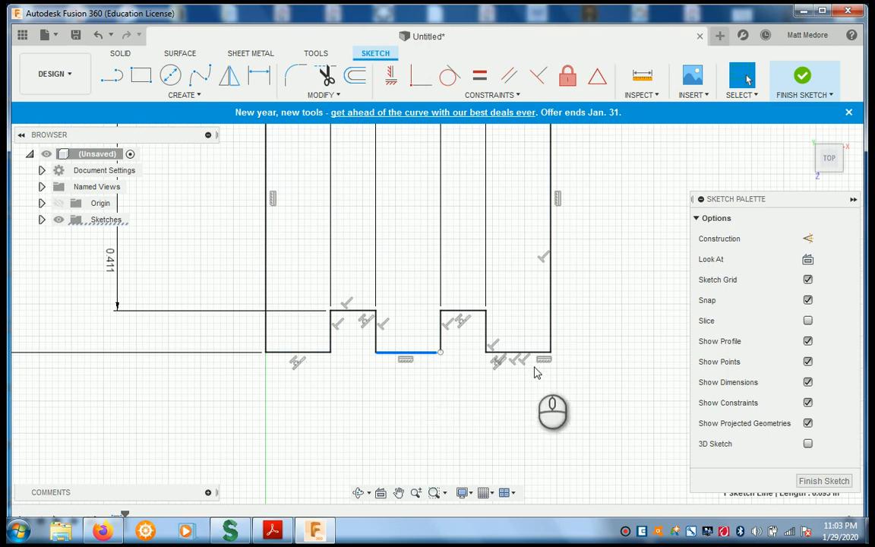
pyautogui.click(427, 392)
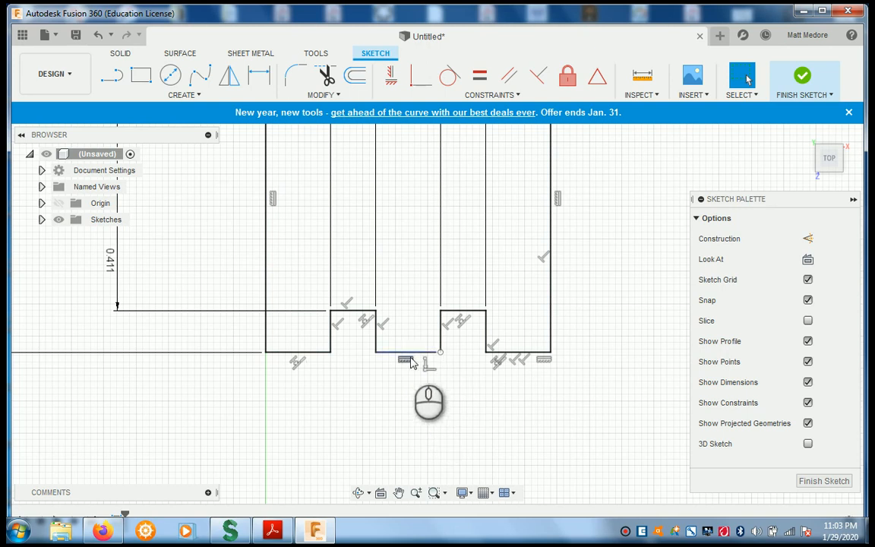
# - Draw a .890 in diameter circle centred on the profile's top edge
pyautogui.scroll(-2, 410, 406)
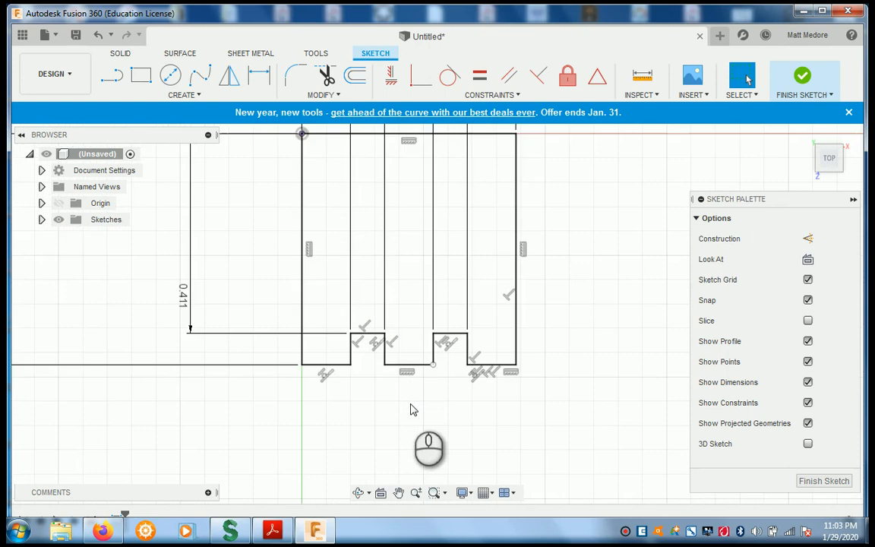
pyautogui.scroll(1, 410, 410)
pyautogui.scroll(-2, 410, 409)
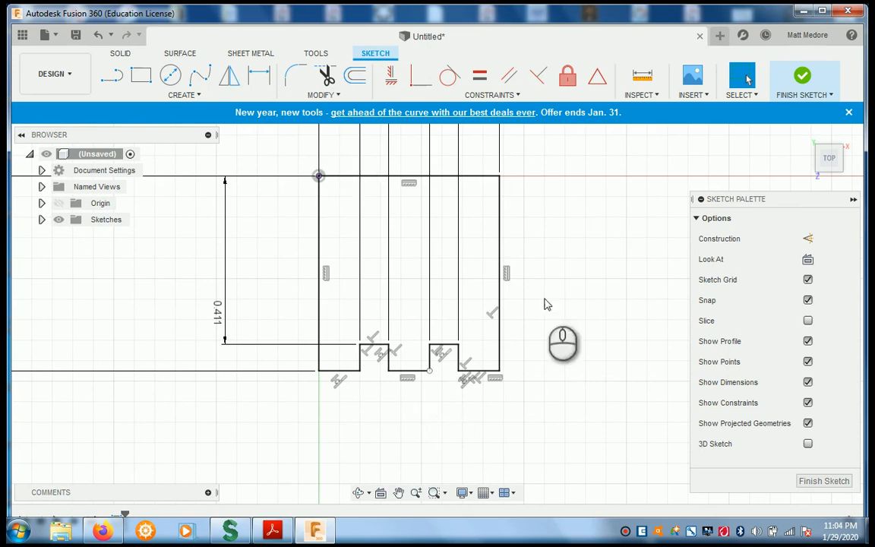
pyautogui.scroll(5, 386, 460)
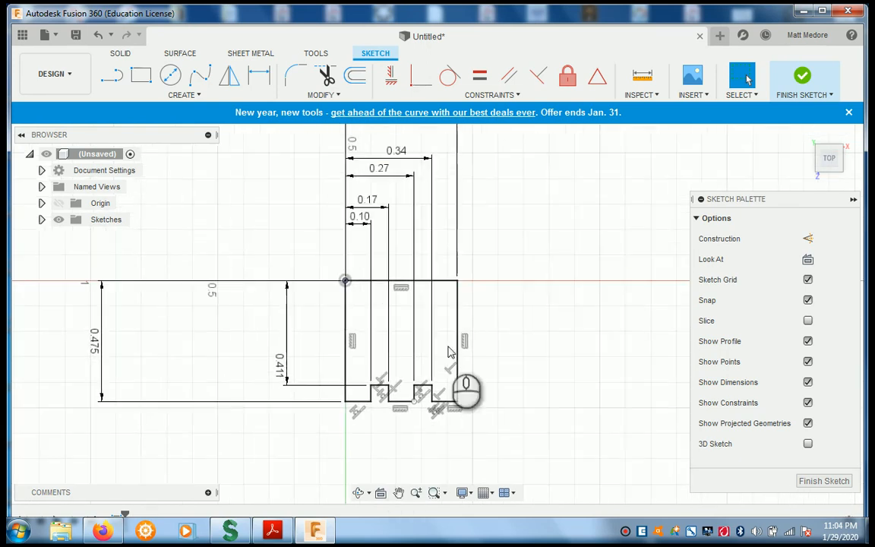
pyautogui.scroll(-2, 423, 257)
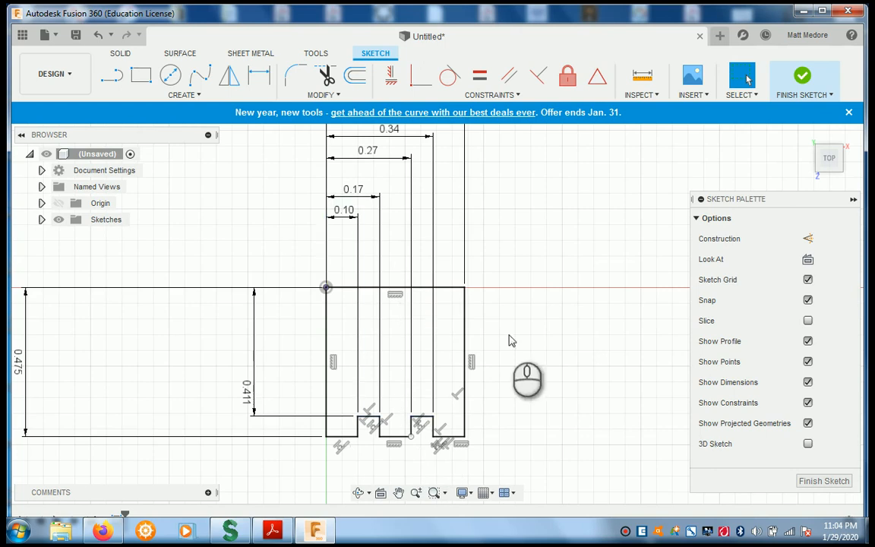
pyautogui.click(327, 348)
pyautogui.press('c')
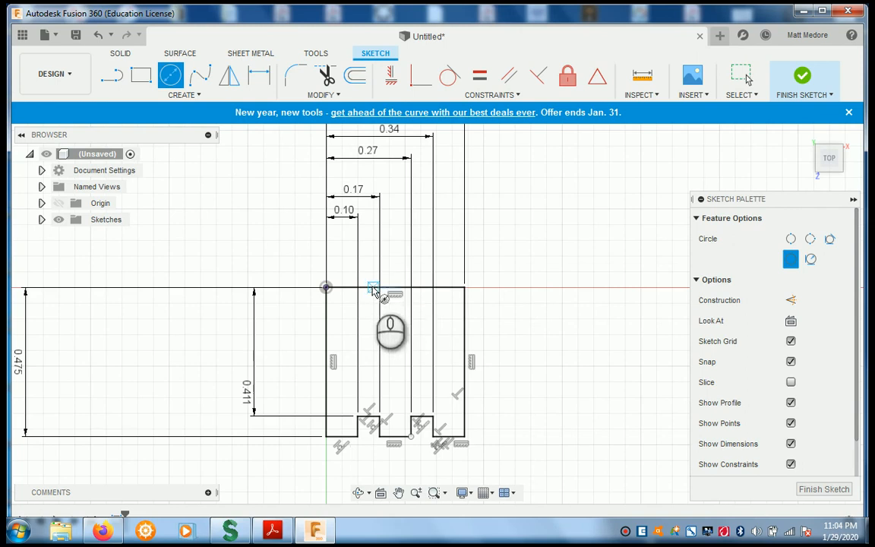
pyautogui.click(372, 287)
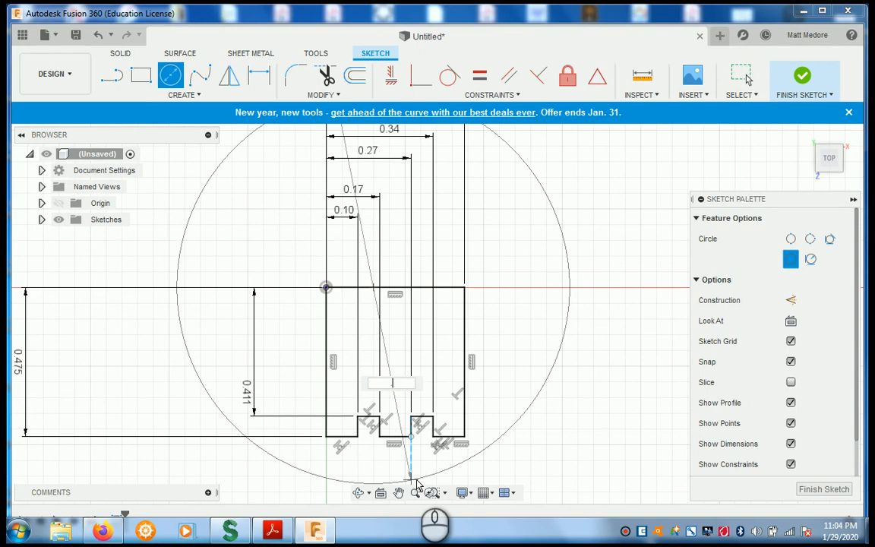
pyautogui.press('Tab')
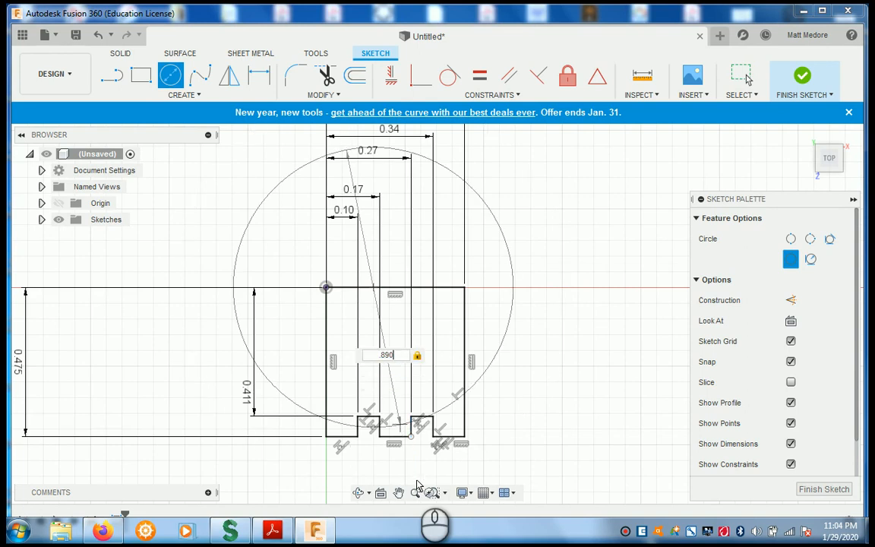
pyautogui.press('Return')
pyautogui.press('Escape')
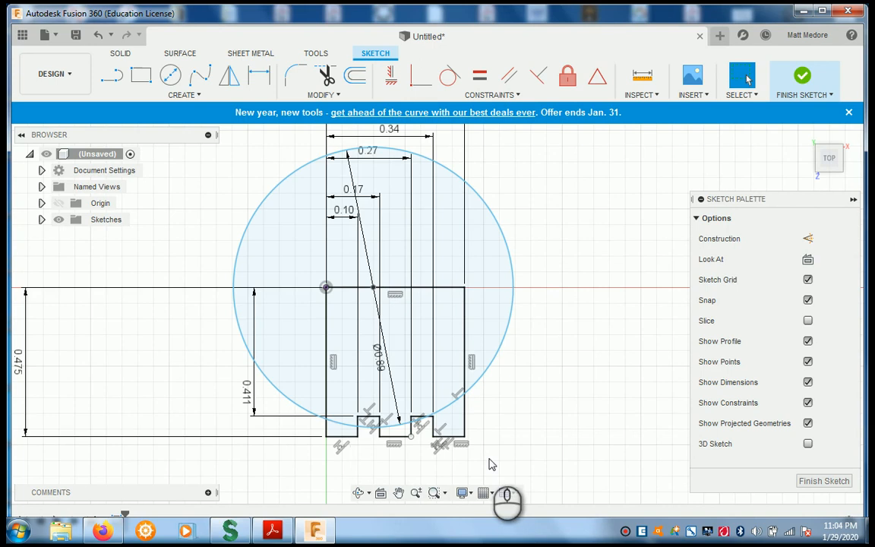
# - Dimension the circle's centre at .222 in horizontally from the origin and end the Dimension command
pyautogui.press('p')
pyautogui.click(326, 287)
pyautogui.click(373, 287)
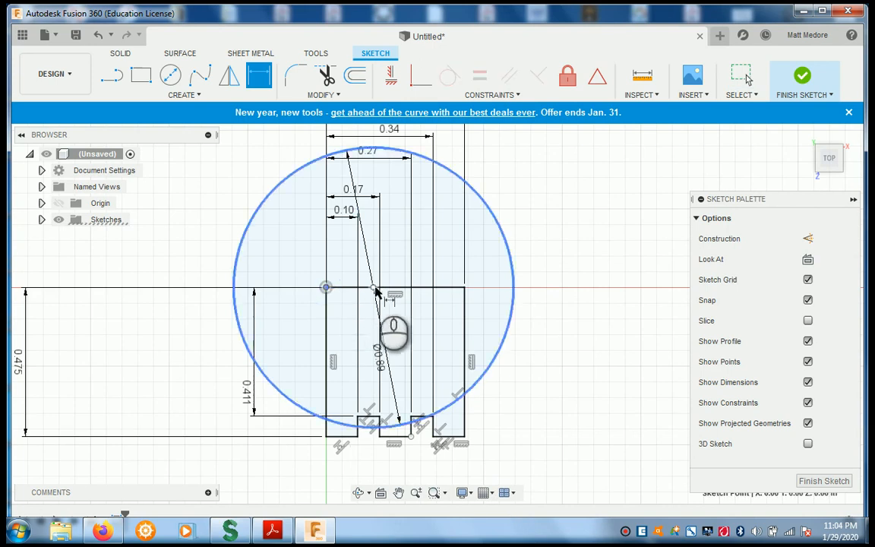
pyautogui.click(356, 252)
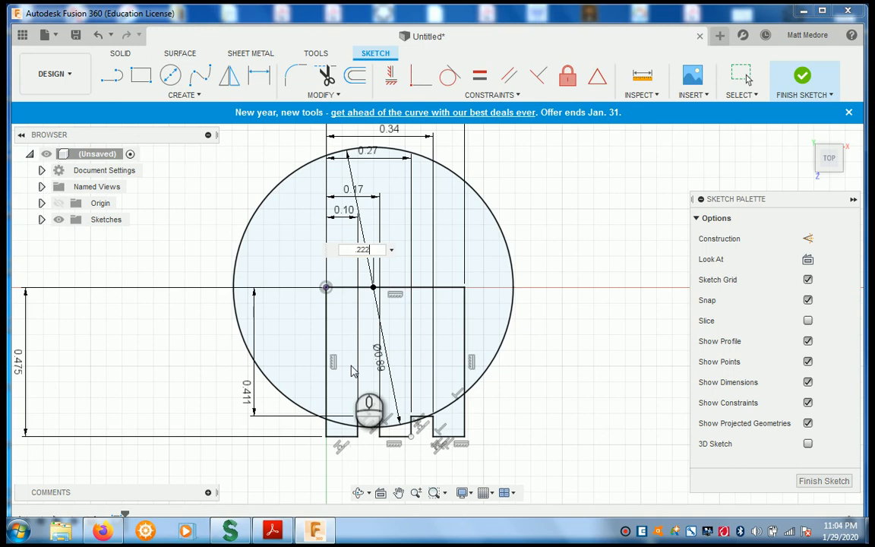
pyautogui.press('Return')
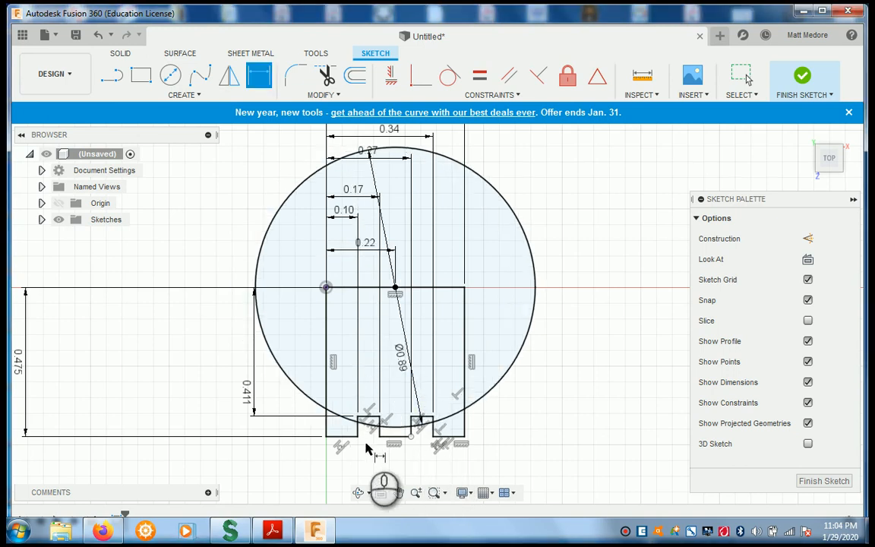
pyautogui.rightClick(556, 416)
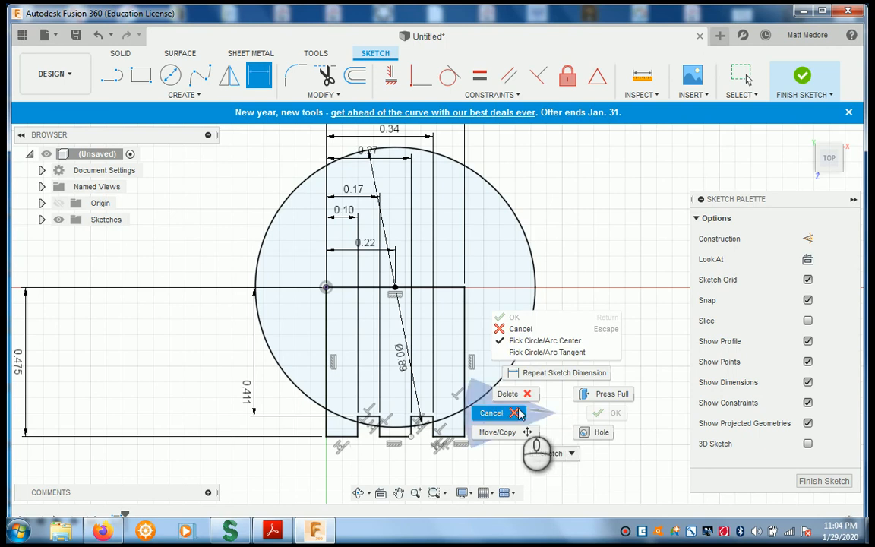
pyautogui.click(492, 414)
# - Trim the circle down to the arc between the two grooves, removing its outer part and the segments across grooves and side lands
pyautogui.scroll(2, 457, 471)
pyautogui.scroll(-1, 607, 347)
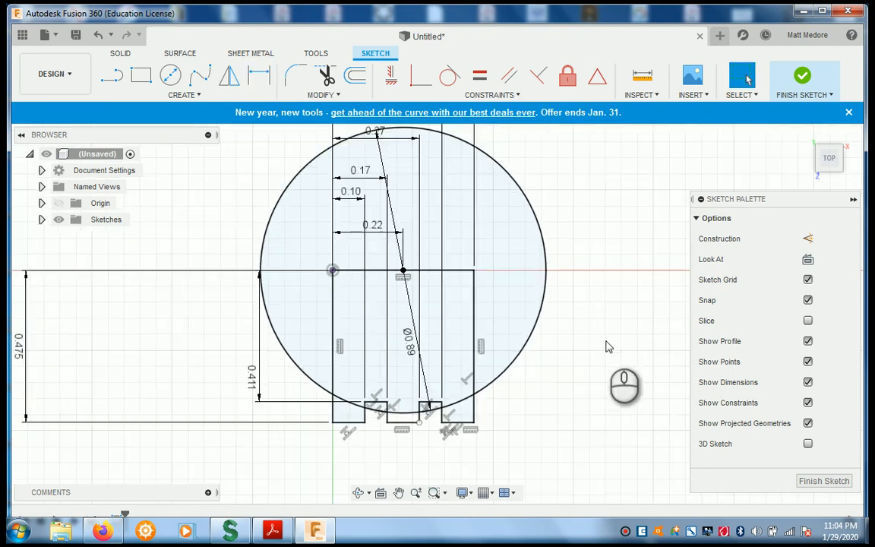
pyautogui.scroll(-1, 649, 282)
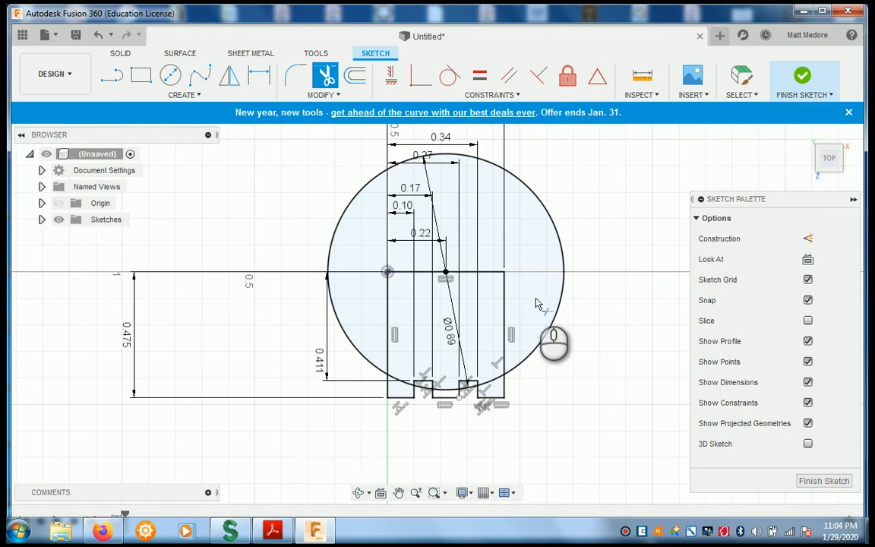
pyautogui.click(554, 332)
pyautogui.scroll(1, 562, 267)
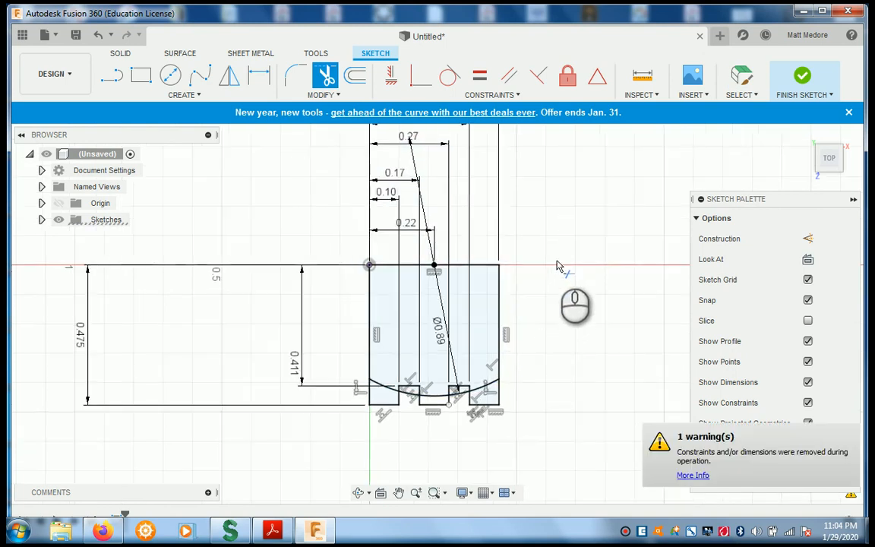
pyautogui.scroll(-1, 476, 416)
pyautogui.scroll(3, 461, 425)
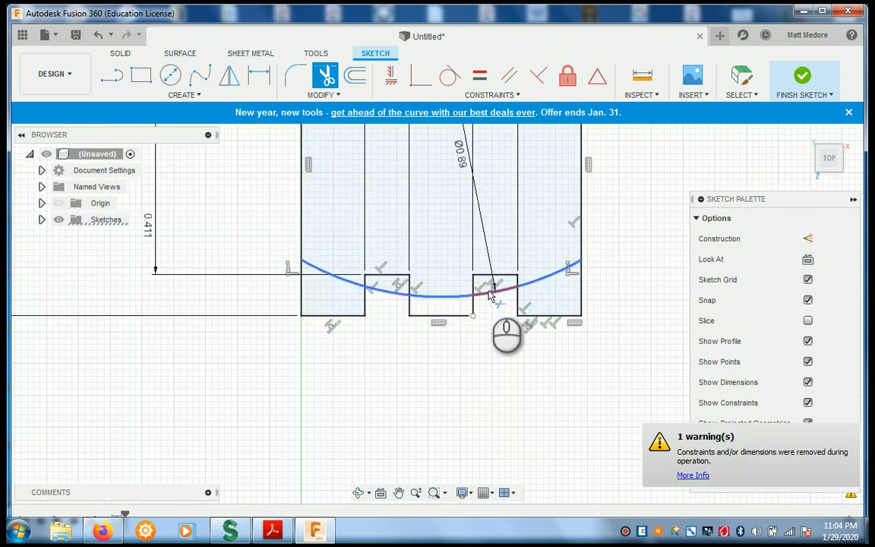
pyautogui.click(488, 292)
pyautogui.click(534, 280)
pyautogui.click(391, 298)
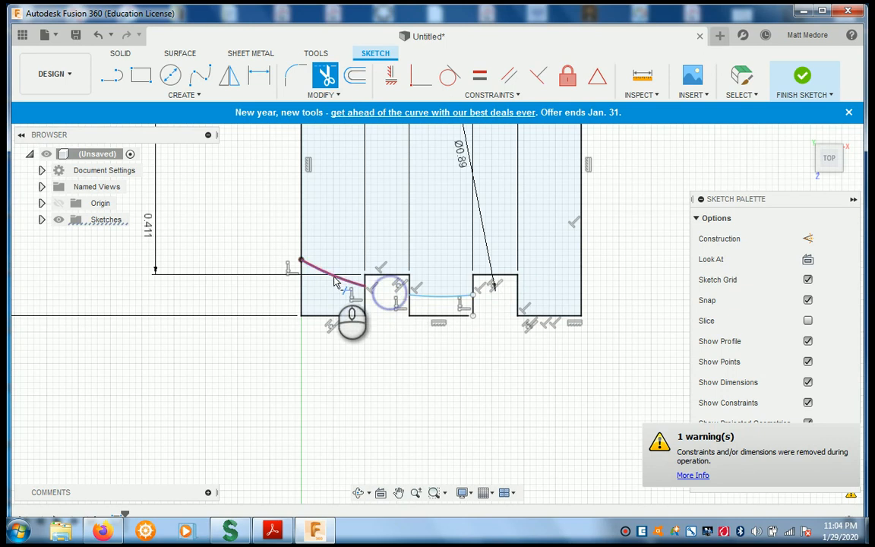
pyautogui.click(334, 278)
# - Trim away the straight middle bottom edge and the groove wall stubs below the arc, and end the Trim command
pyautogui.scroll(3, 411, 348)
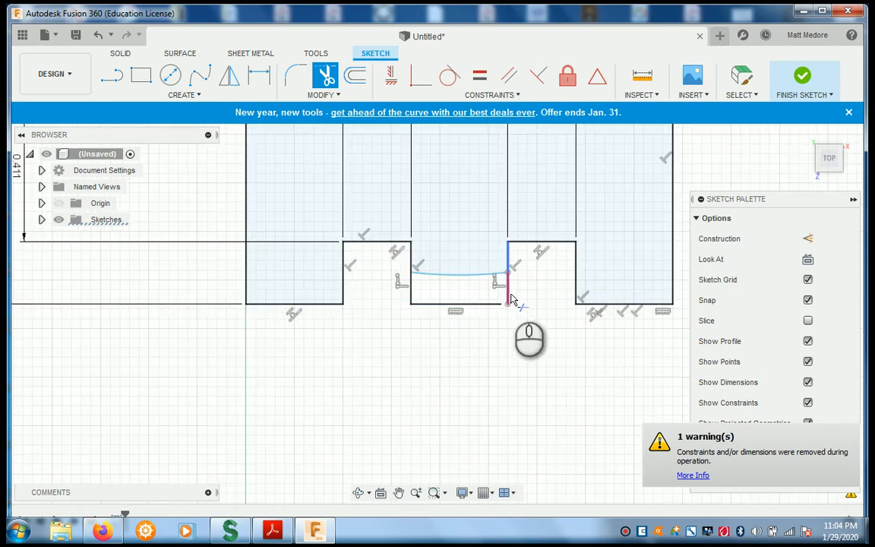
pyautogui.click(410, 295)
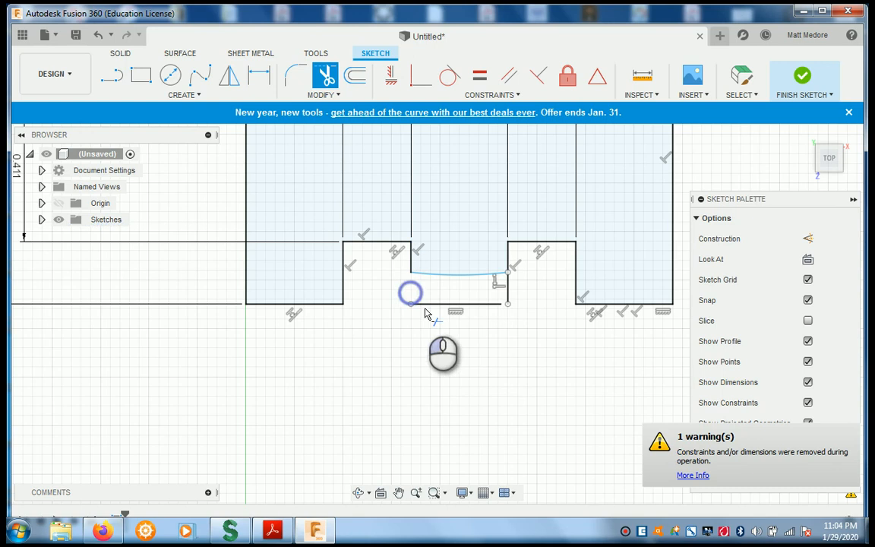
pyautogui.click(425, 305)
pyautogui.click(509, 292)
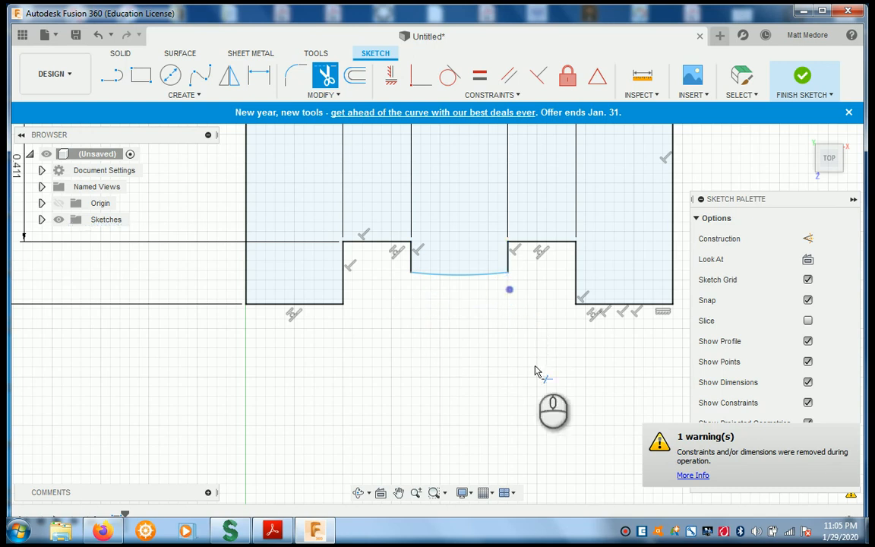
pyautogui.rightClick(480, 363)
pyautogui.click(447, 357)
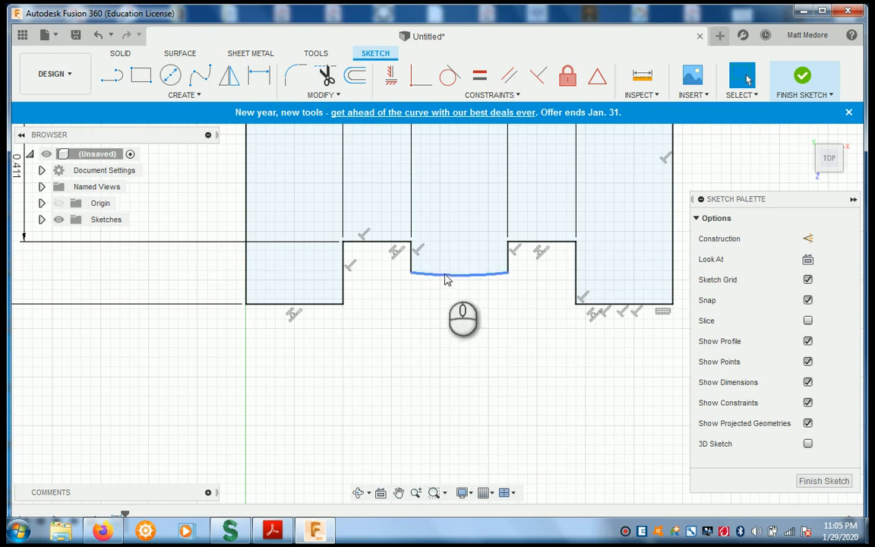
# - Dimension the radius of the middle land's arc as .890/2 and end the Dimension command
pyautogui.press('d')
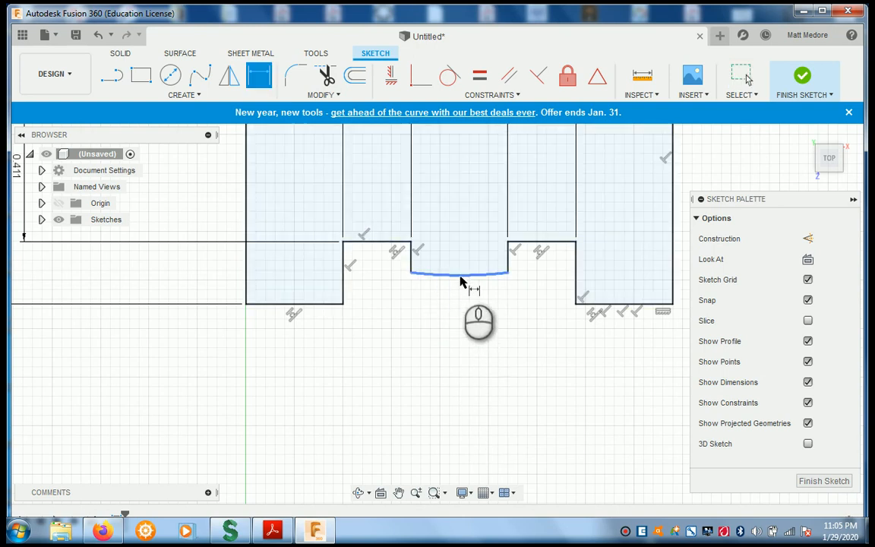
pyautogui.click(460, 277)
pyautogui.click(458, 217)
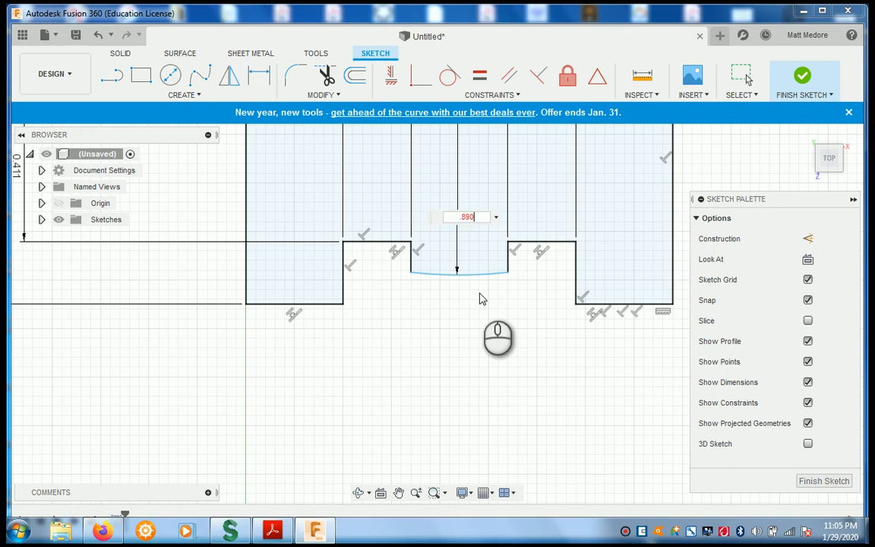
pyautogui.write('.890/2')
pyautogui.press('Return')
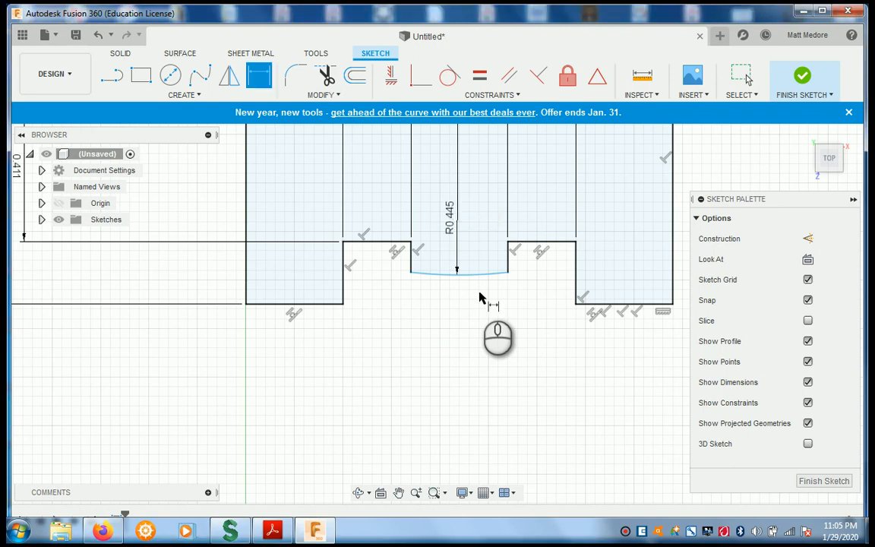
pyautogui.scroll(-4, 435, 413)
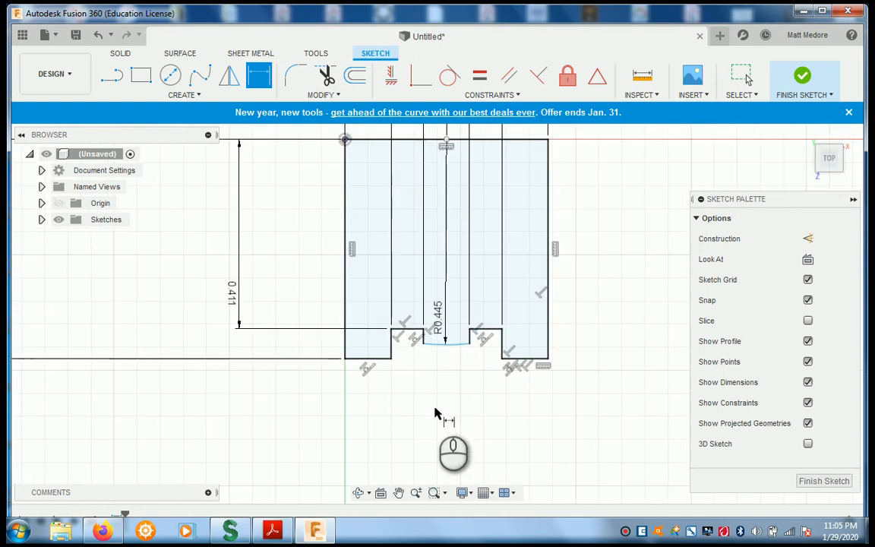
pyautogui.scroll(3, 436, 413)
pyautogui.scroll(-3, 439, 372)
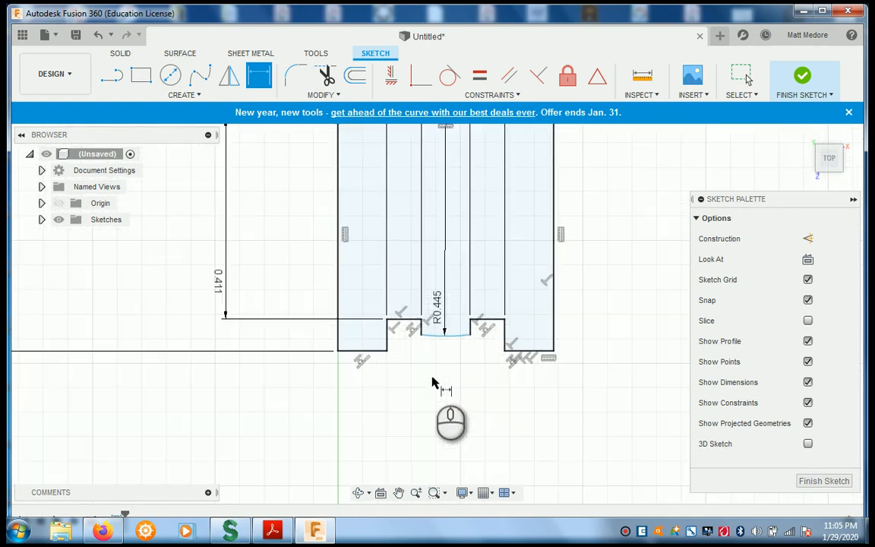
pyautogui.scroll(1, 431, 382)
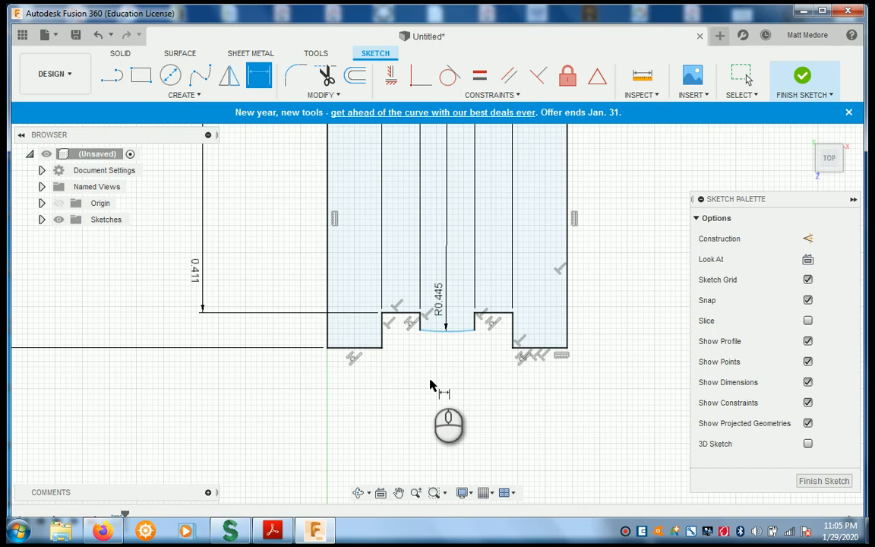
pyautogui.scroll(-2, 430, 385)
pyautogui.rightClick(430, 383)
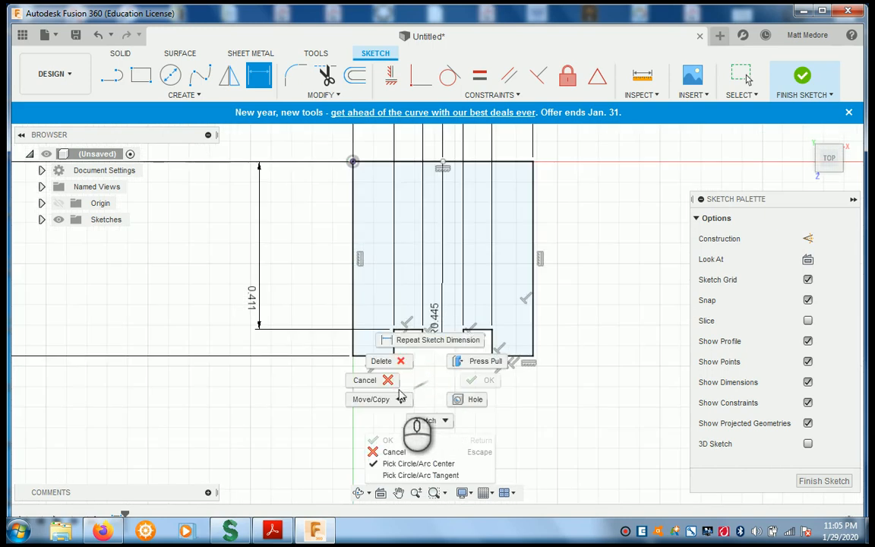
pyautogui.click(391, 380)
# - Pull the middle land's arc downward to test whether its centre is free to move, and clear the selection
pyautogui.scroll(2, 440, 357)
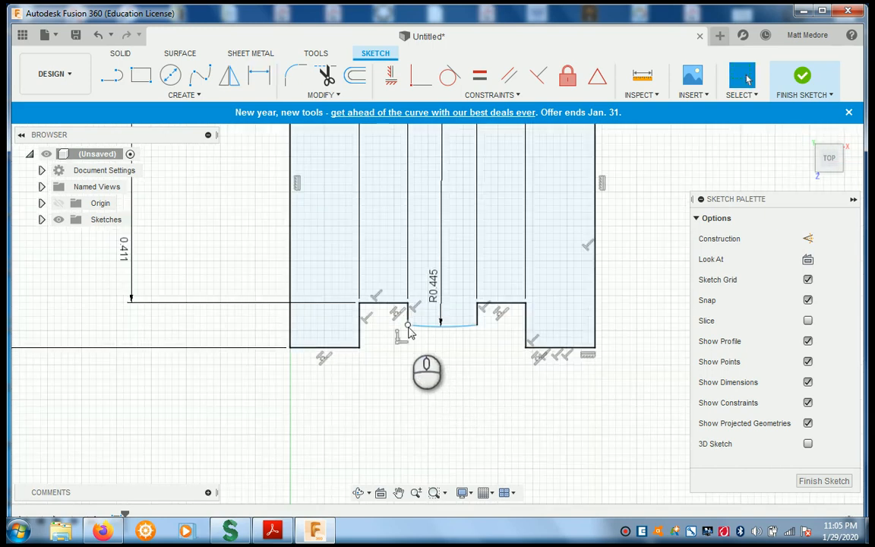
pyautogui.scroll(2, 452, 346)
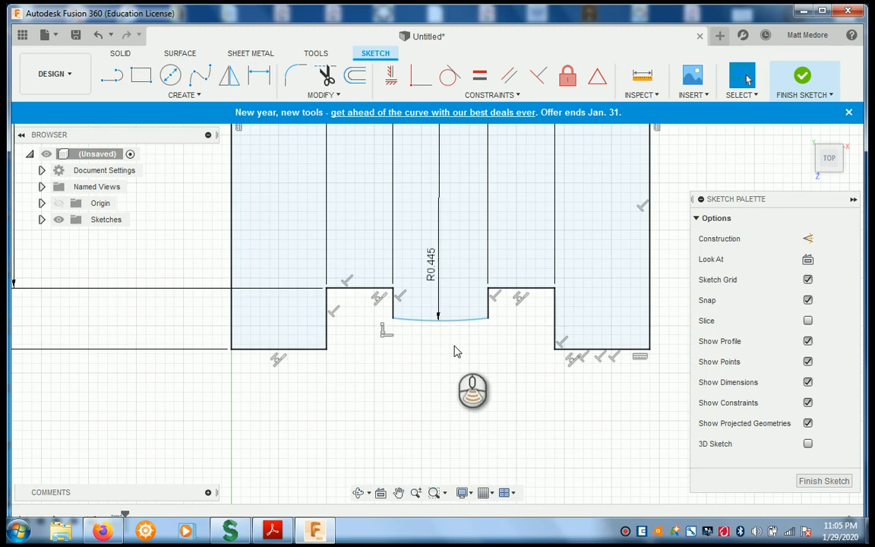
pyautogui.click(454, 322)
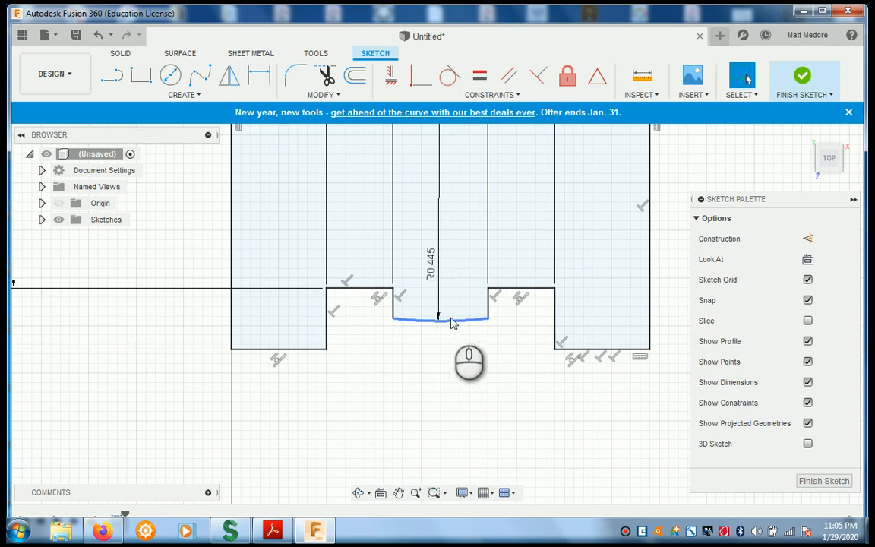
pyautogui.moveTo(451, 325)
pyautogui.mouseDown()
pyautogui.moveTo(453, 352)
pyautogui.moveTo(452, 304)
pyautogui.moveTo(449, 390)
pyautogui.moveTo(463, 416)
pyautogui.mouseUp()
pyautogui.scroll(-3, 454, 437)
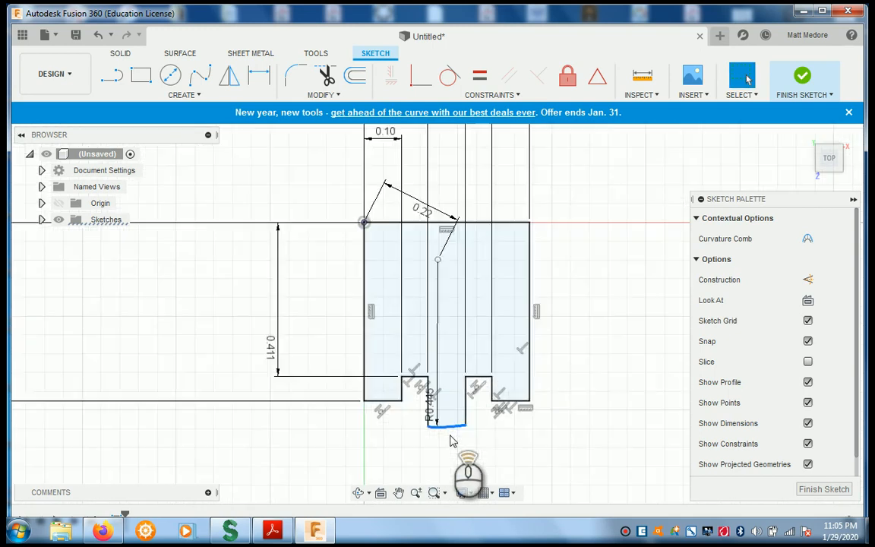
pyautogui.scroll(-1, 451, 441)
pyautogui.scroll(2, 452, 432)
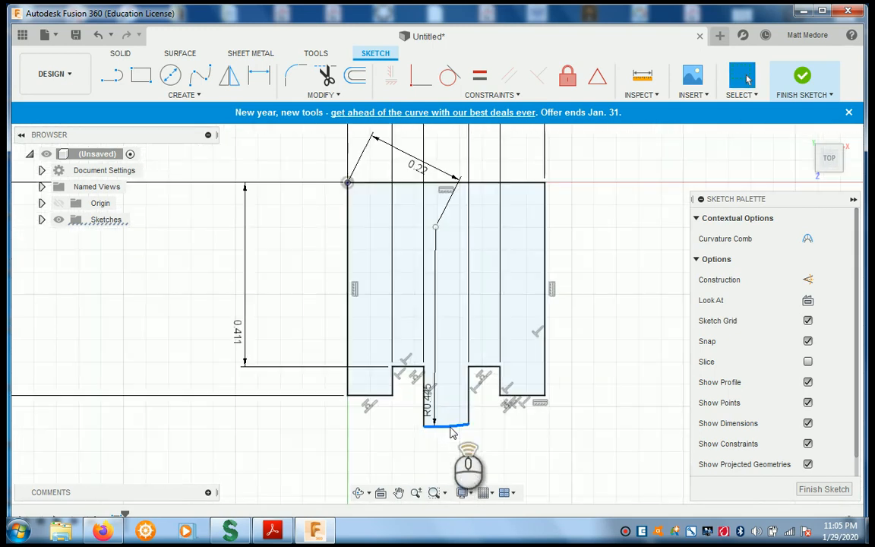
pyautogui.scroll(-1, 451, 432)
pyautogui.scroll(3, 453, 432)
pyautogui.scroll(-3, 452, 430)
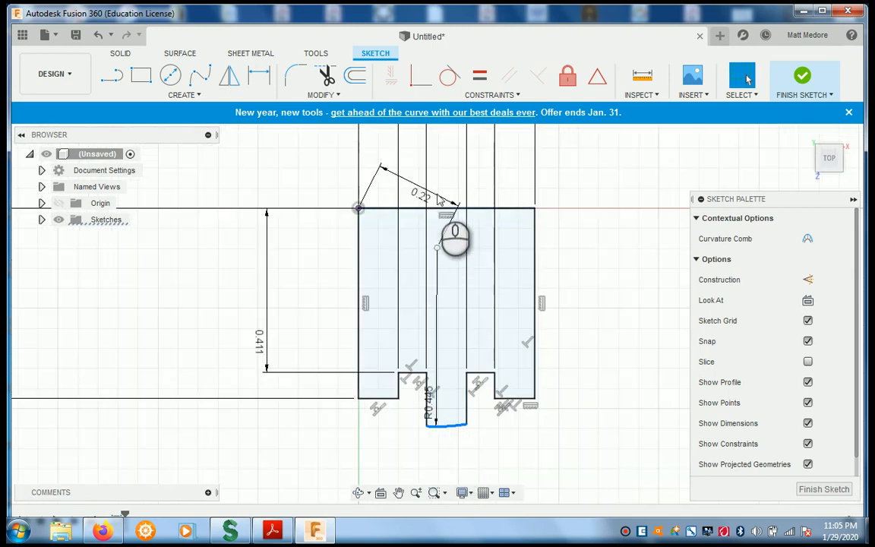
pyautogui.scroll(3, 407, 212)
pyautogui.scroll(-2, 397, 219)
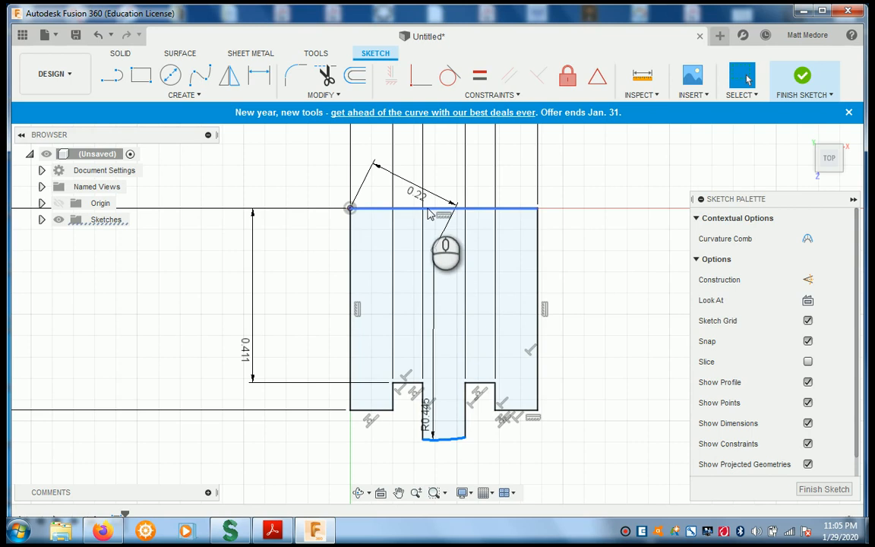
pyautogui.click(605, 149)
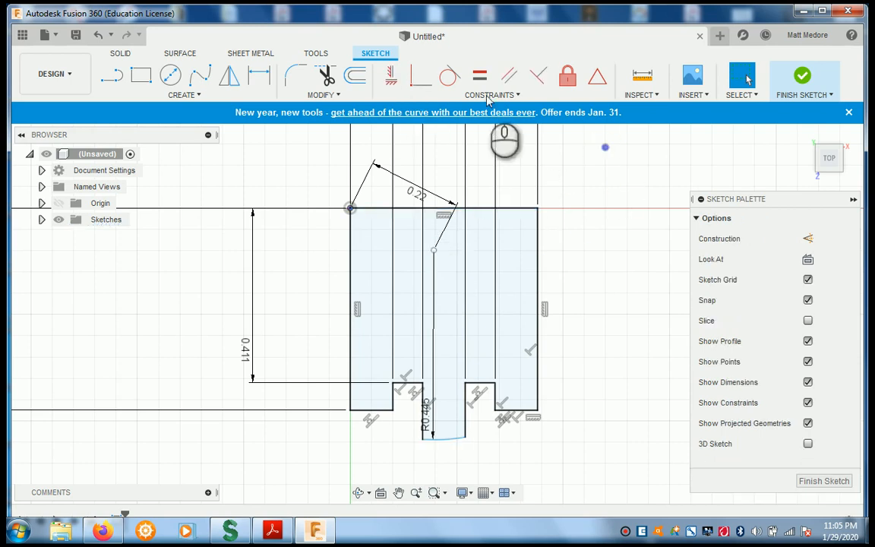
# - Apply a Coincident constraint between the arc's centre point and the profile's top edge, and end the command
pyautogui.click(421, 82)
pyautogui.click(434, 248)
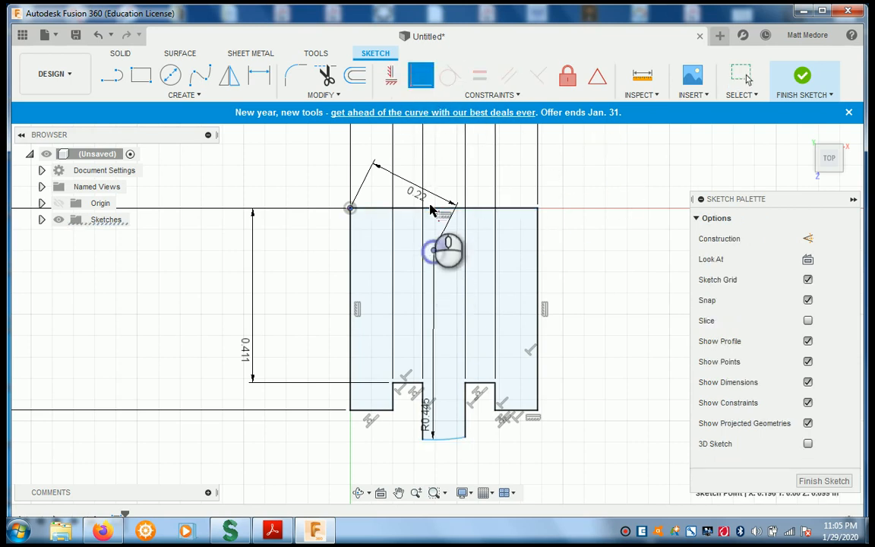
pyautogui.click(431, 215)
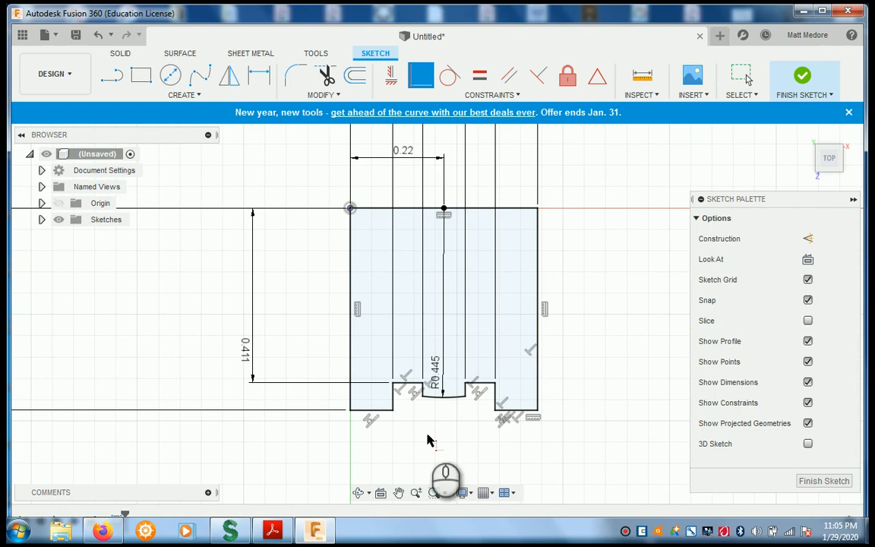
pyautogui.rightClick(622, 300)
pyautogui.click(556, 297)
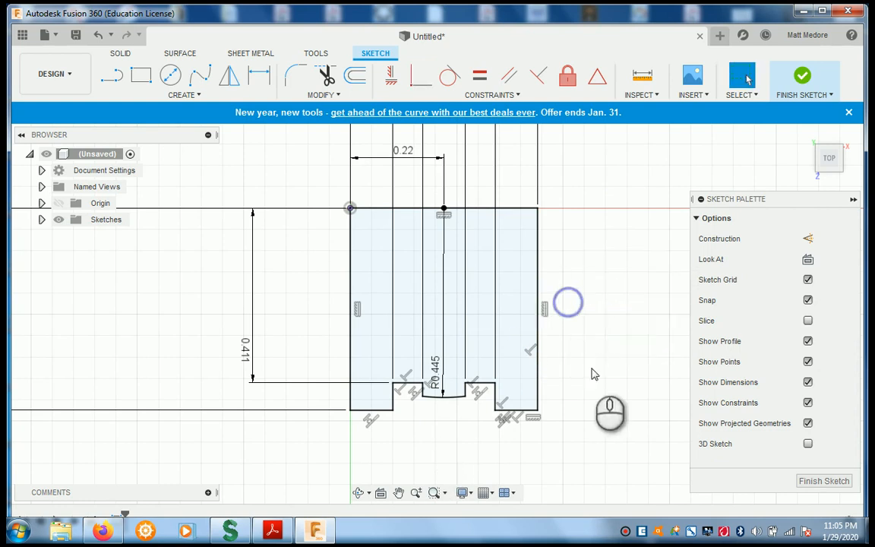
# - Revolve the closed profile 360 degrees about its top edge as a new body
pyautogui.scroll(3, 537, 416)
pyautogui.click(480, 389)
pyautogui.scroll(-1, 483, 389)
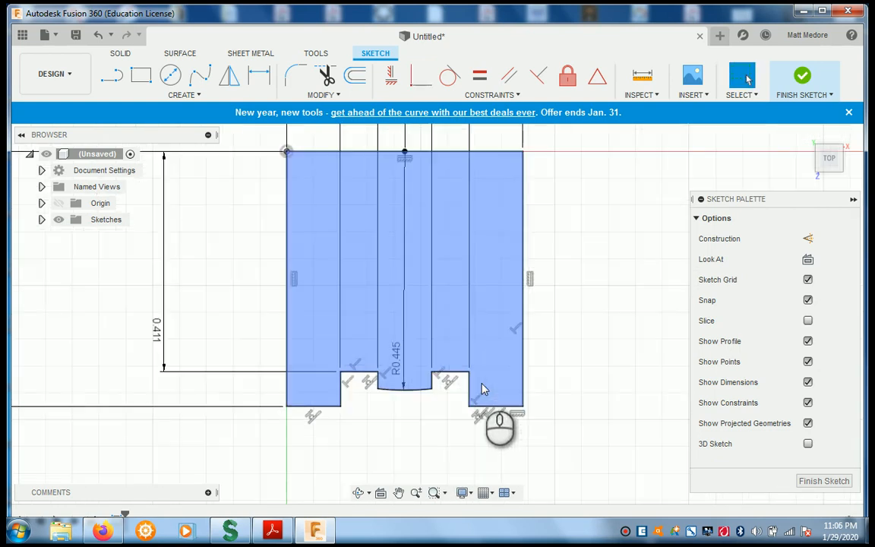
pyautogui.click(550, 357)
pyautogui.scroll(-1, 551, 357)
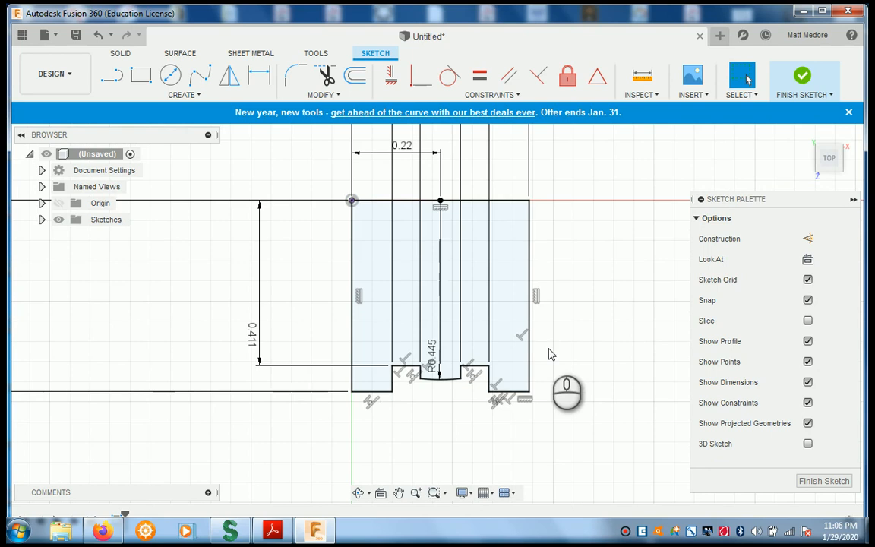
pyautogui.click(123, 55)
pyautogui.click(170, 75)
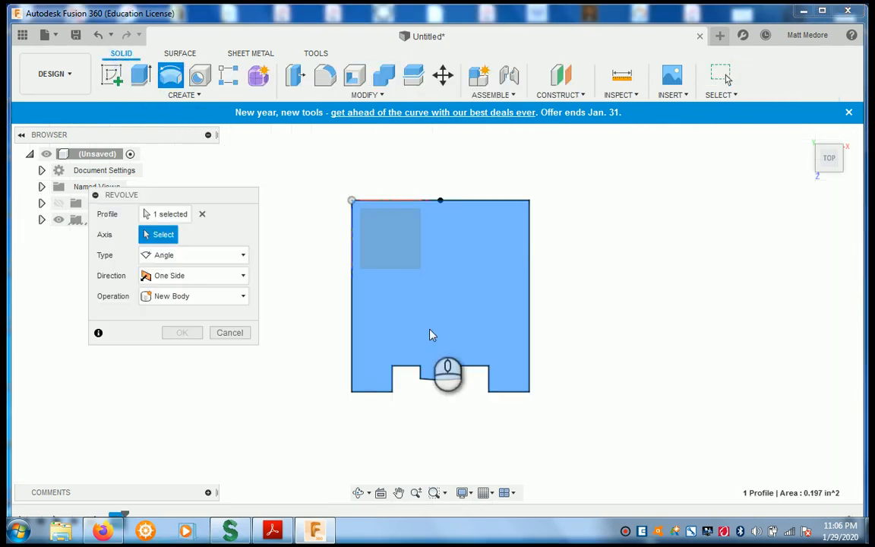
pyautogui.click(459, 201)
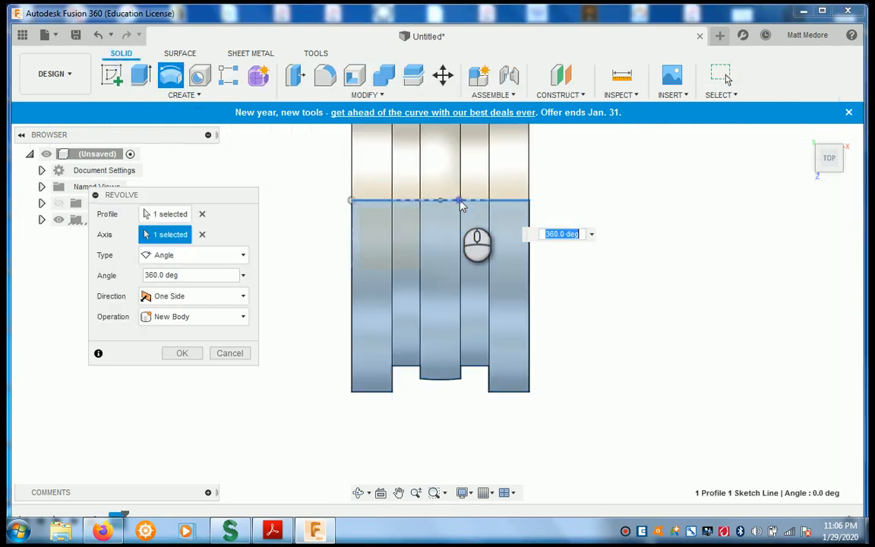
pyautogui.click(182, 353)
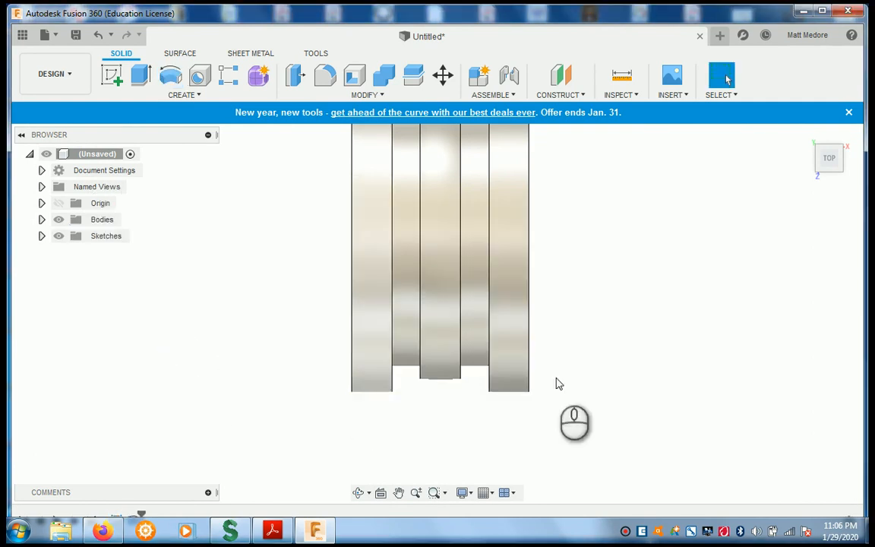
# - Fillet the four bottom corner edges of the two grooves with a constant radius of .008 in
pyautogui.keyDown('shift'); pyautogui.moveTo(632, 307); pyautogui.dragTo(436, 227, button='middle'); pyautogui.keyUp('shift')
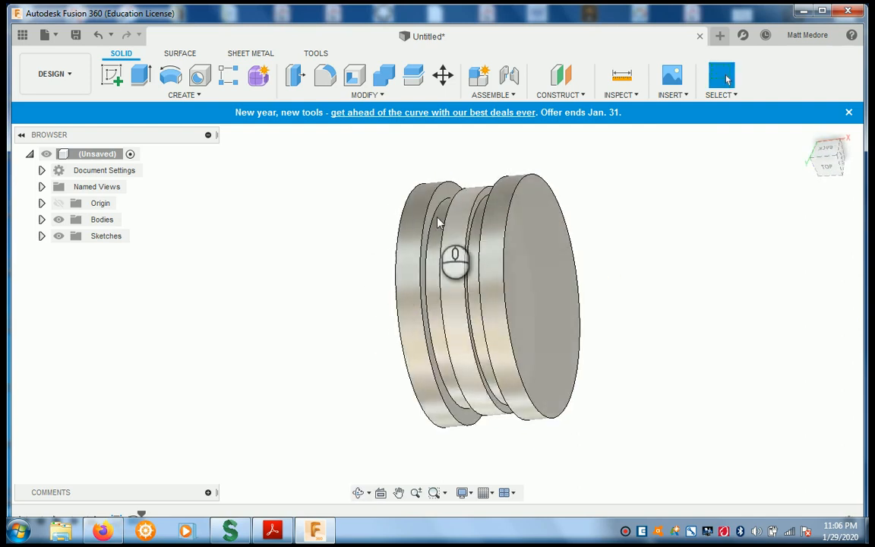
pyautogui.scroll(2, 365, 229)
pyautogui.keyDown('shift'); pyautogui.moveTo(365, 229); pyautogui.dragTo(285, 277, button='middle'); pyautogui.keyUp('shift')
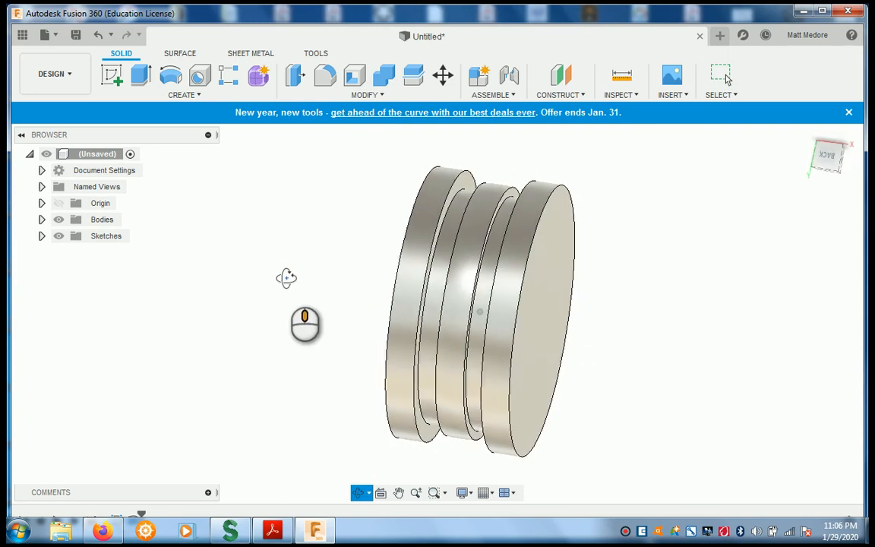
pyautogui.click(366, 96)
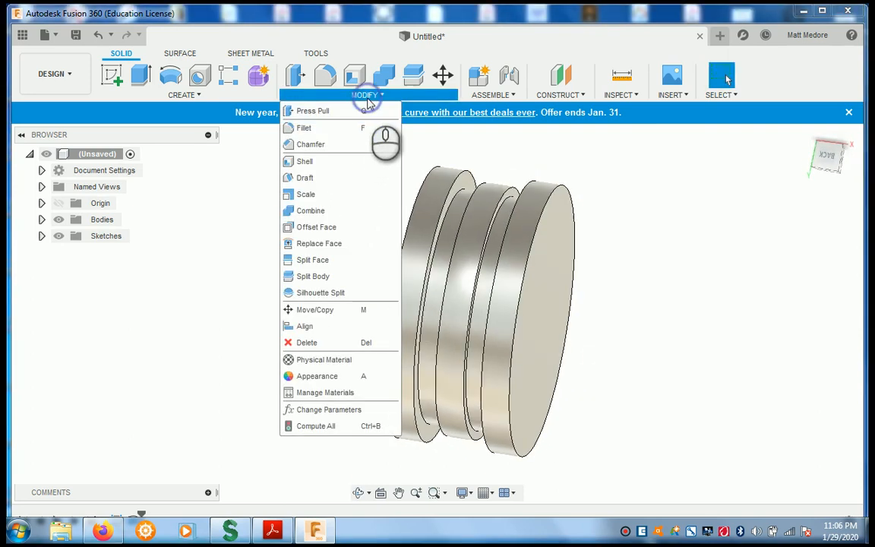
pyautogui.click(308, 129)
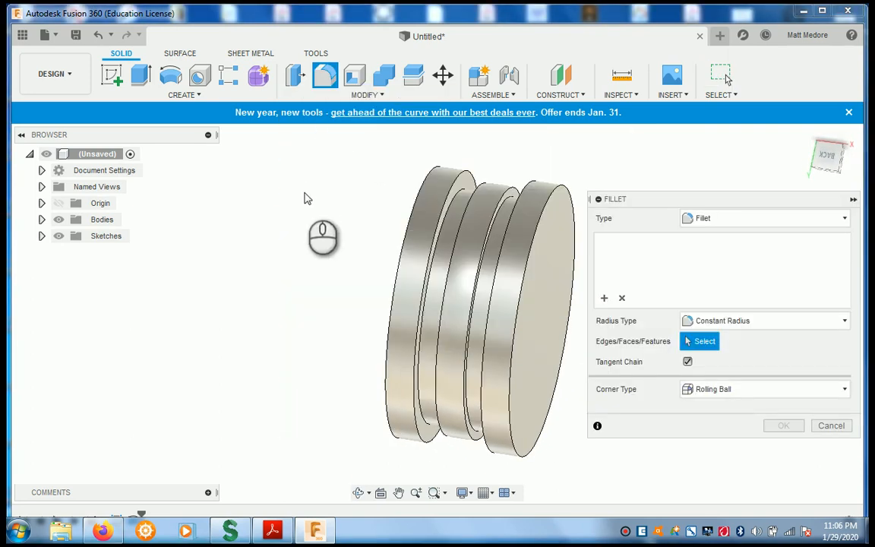
pyautogui.click(456, 186)
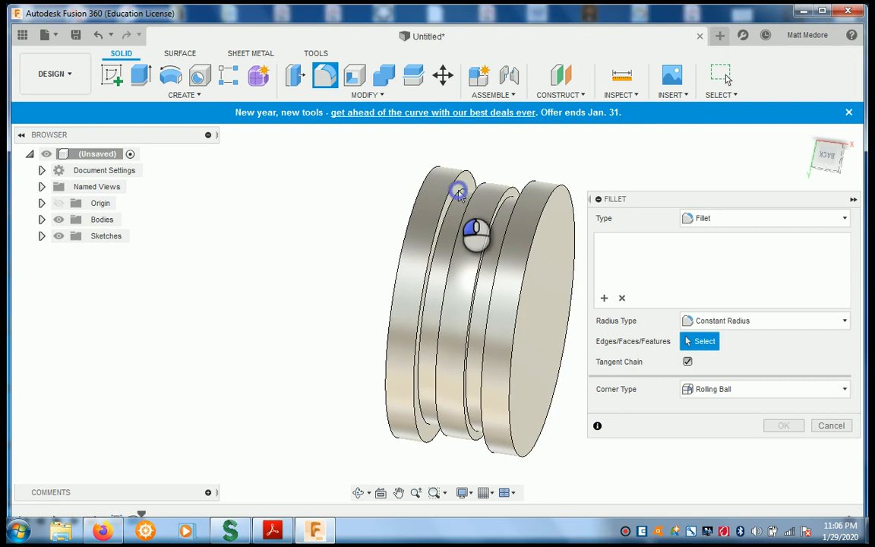
pyautogui.keyDown('shift'); pyautogui.moveTo(361, 206); pyautogui.dragTo(392, 207, button='middle'); pyautogui.keyUp('shift')
pyautogui.click(488, 203)
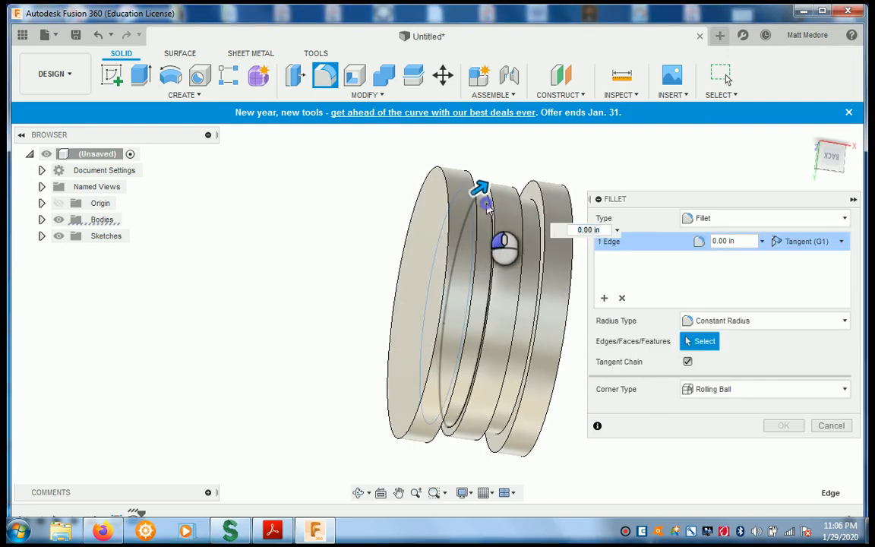
pyautogui.click(534, 207)
pyautogui.keyDown('shift'); pyautogui.moveTo(574, 199); pyautogui.dragTo(513, 258, button='middle'); pyautogui.keyUp('shift')
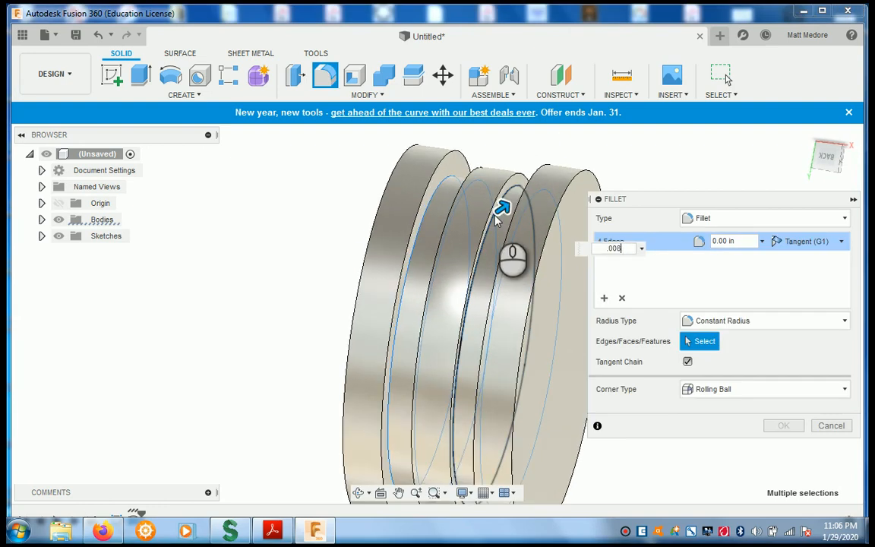
pyautogui.press('Return')
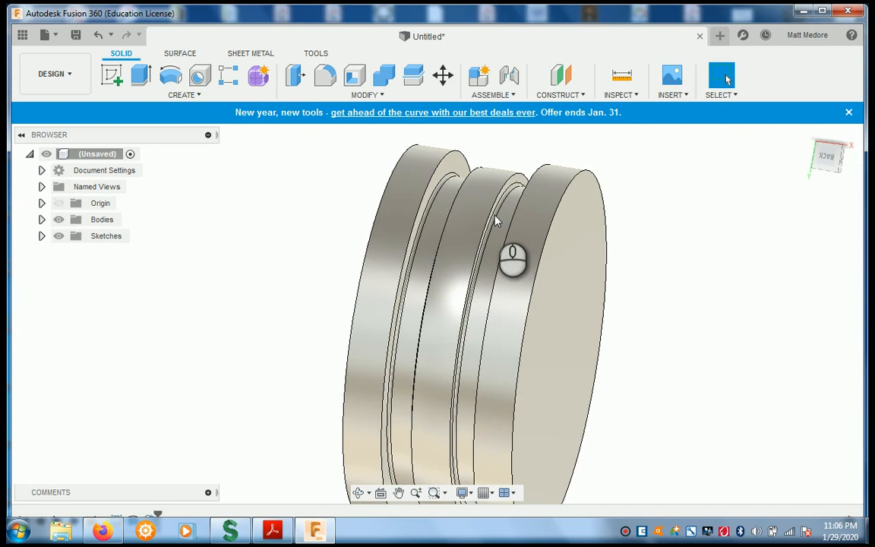
# - Chamfer the six outer rim edges of the three lands with an equal distance of .01 in
pyautogui.keyDown('shift'); pyautogui.moveTo(495, 220); pyautogui.dragTo(381, 125, button='middle'); pyautogui.keyUp('shift')
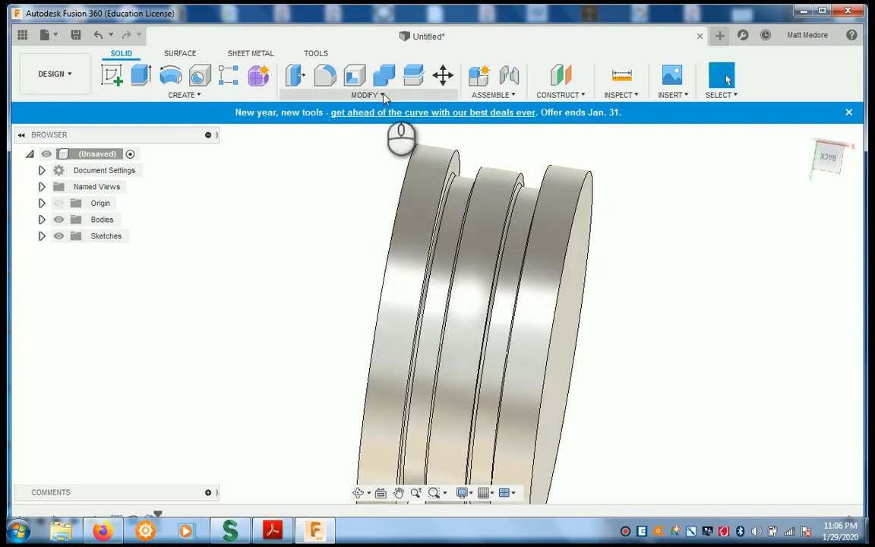
pyautogui.click(383, 96)
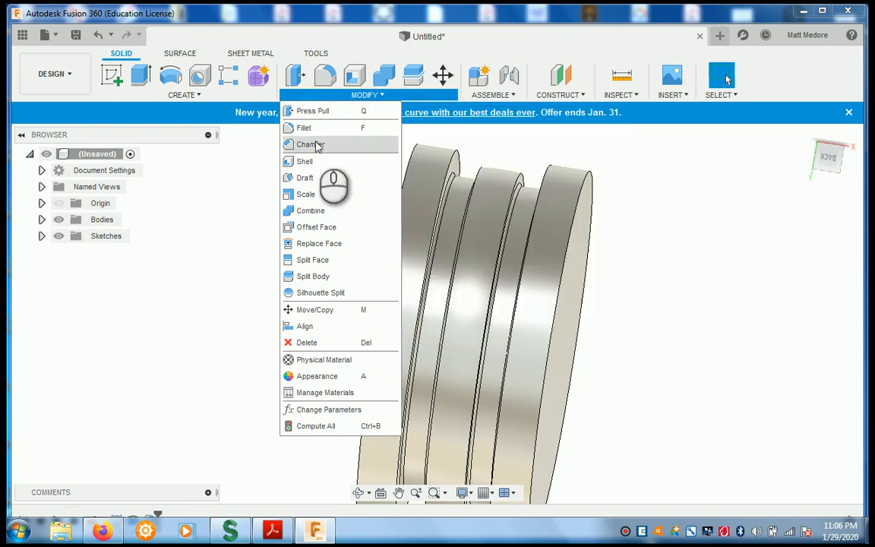
pyautogui.click(316, 146)
pyautogui.click(406, 156)
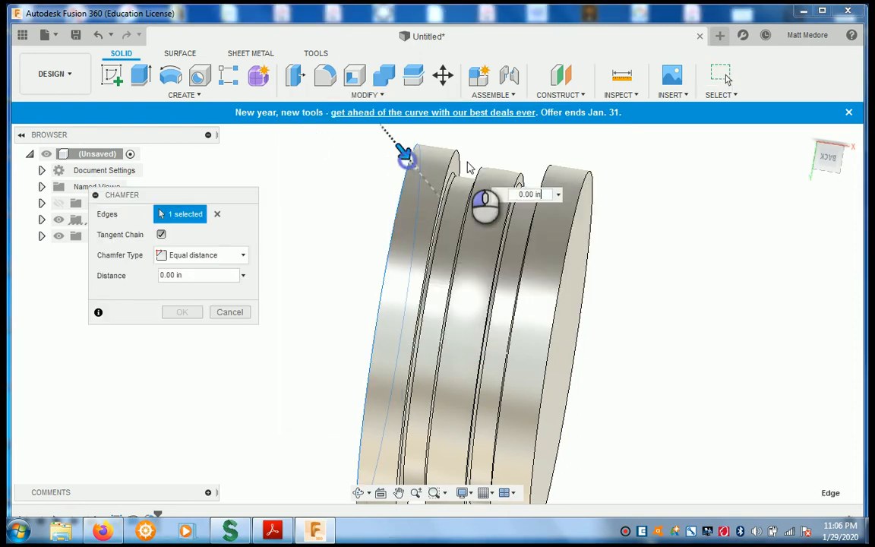
pyautogui.click(487, 172)
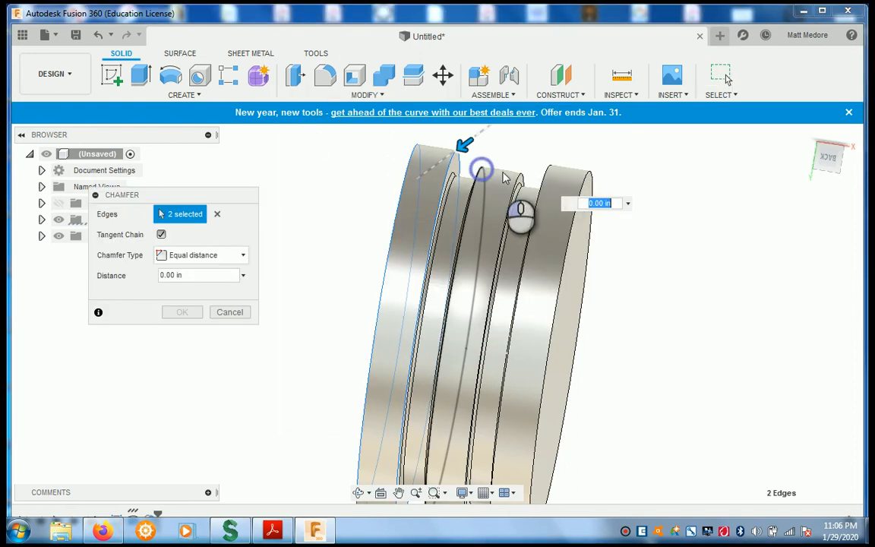
pyautogui.click(517, 188)
pyautogui.click(552, 179)
pyautogui.click(588, 185)
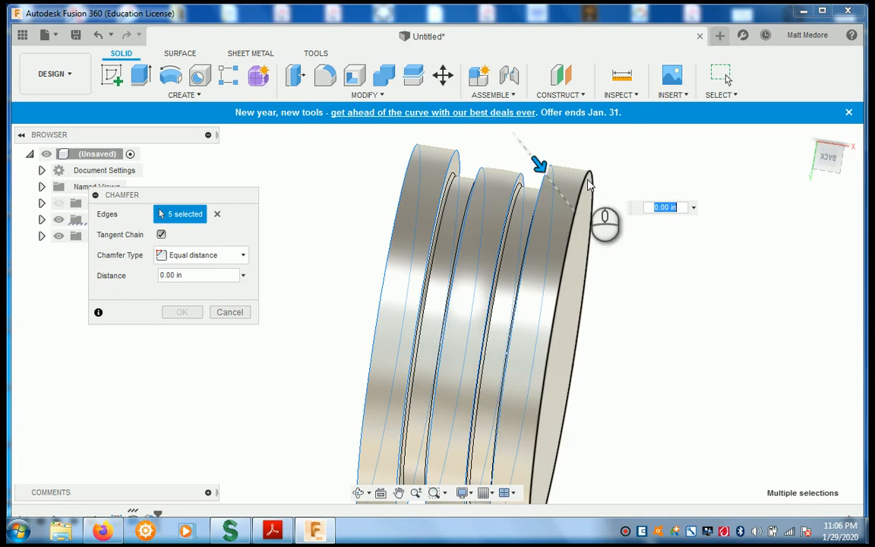
pyautogui.click(589, 184)
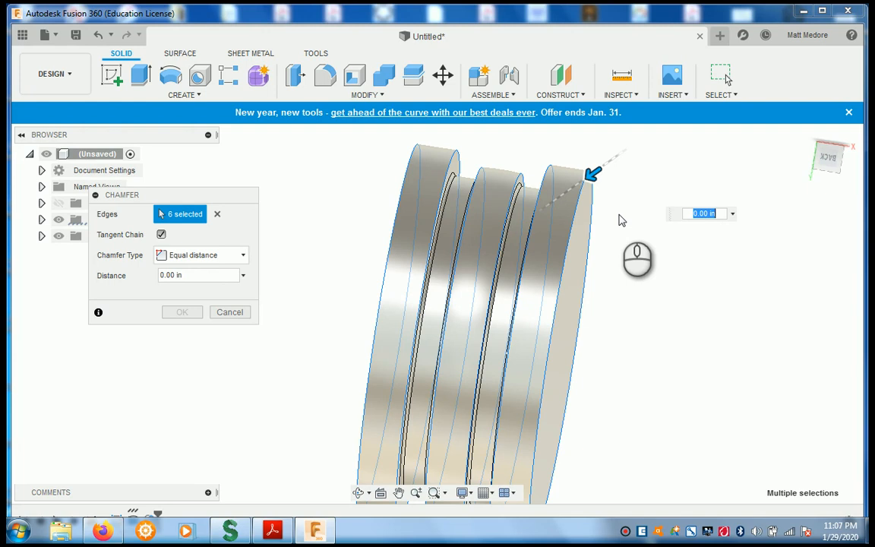
pyautogui.write('.01')
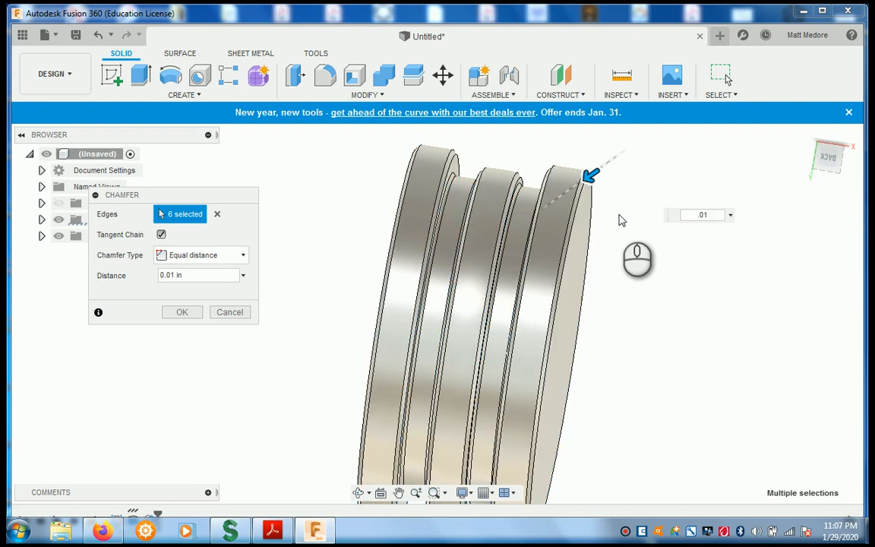
pyautogui.press('Return')
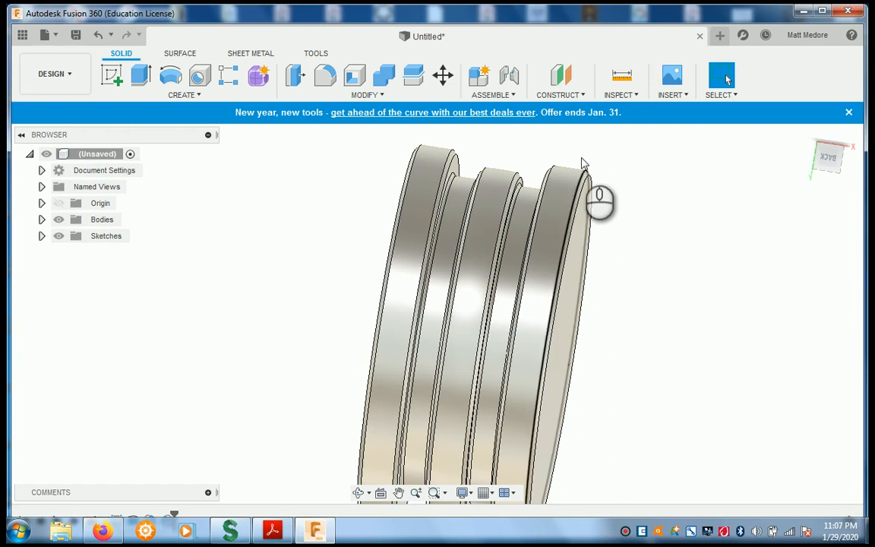
# - Display the origin and place a simple, untapped hole at the centre of the flat end face
pyautogui.keyDown('shift'); pyautogui.moveTo(672, 235); pyautogui.dragTo(547, 314, button='middle'); pyautogui.keyUp('shift')
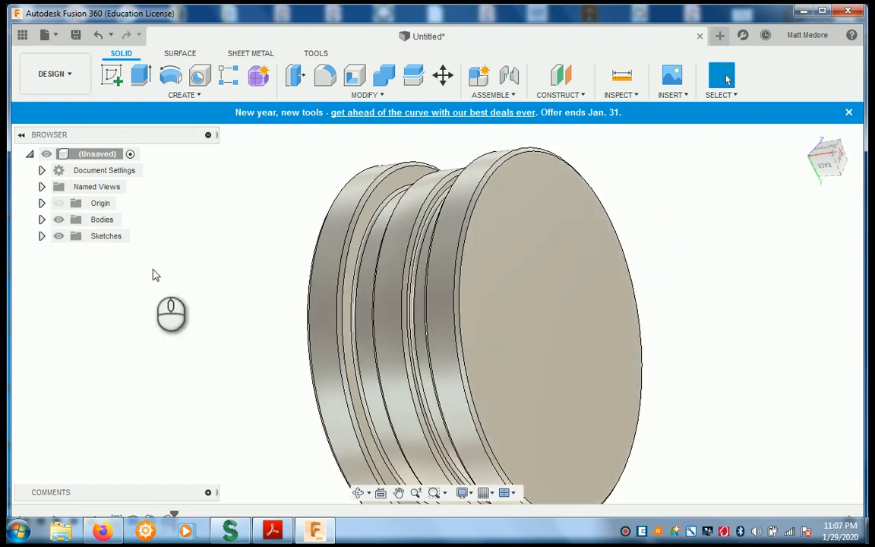
pyautogui.keyDown('shift'); pyautogui.moveTo(172, 266); pyautogui.dragTo(308, 250, button='middle'); pyautogui.keyUp('shift')
pyautogui.scroll(2, 539, 245)
pyautogui.scroll(4, 539, 245)
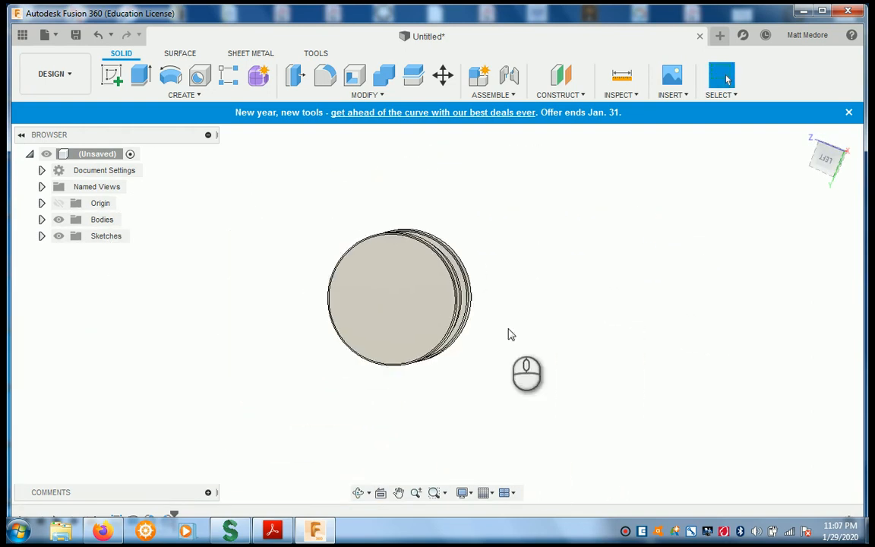
pyautogui.scroll(-2, 456, 340)
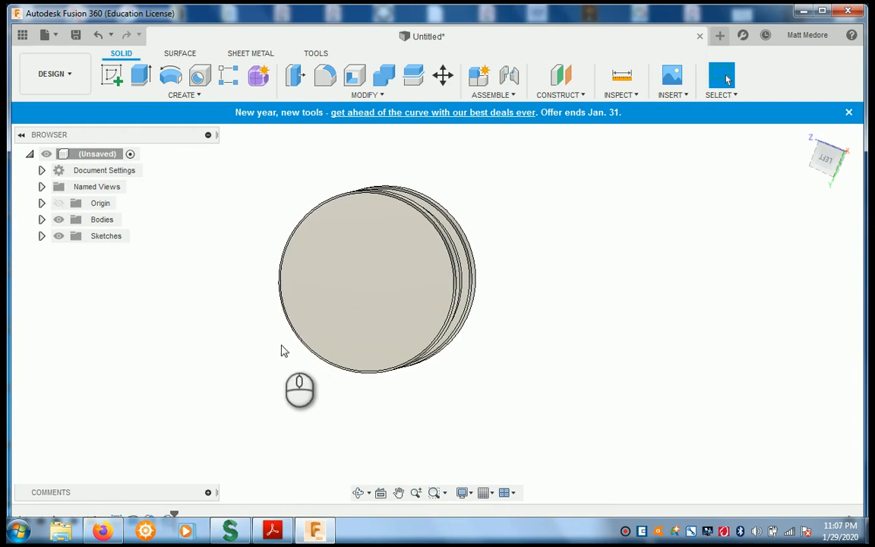
pyautogui.click(59, 203)
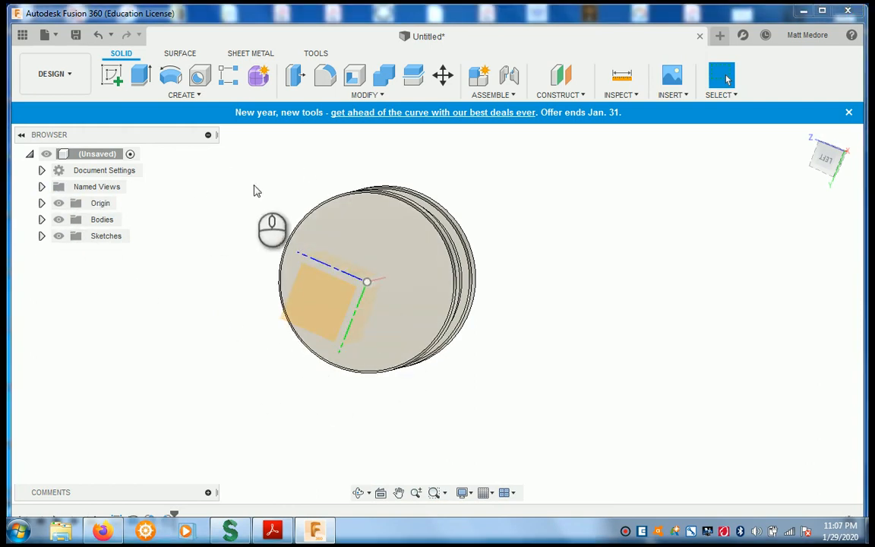
pyautogui.click(199, 75)
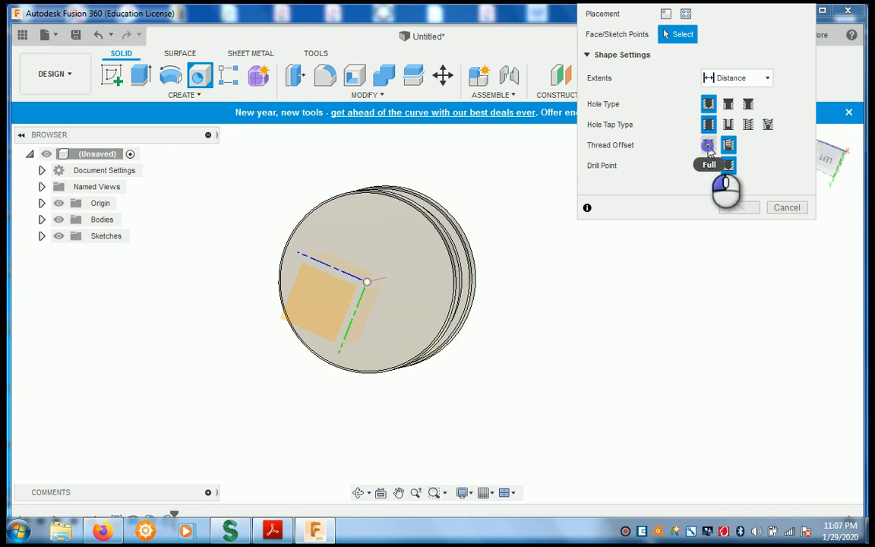
pyautogui.click(708, 146)
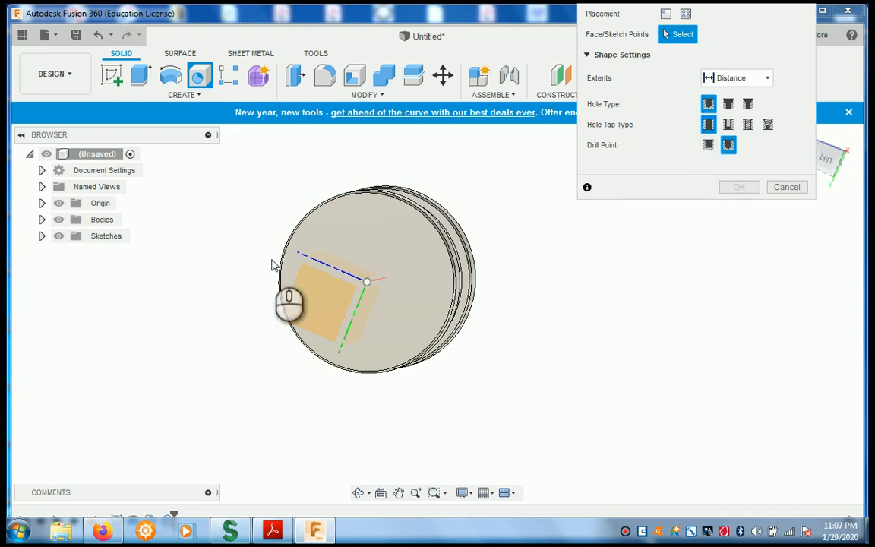
pyautogui.click(368, 285)
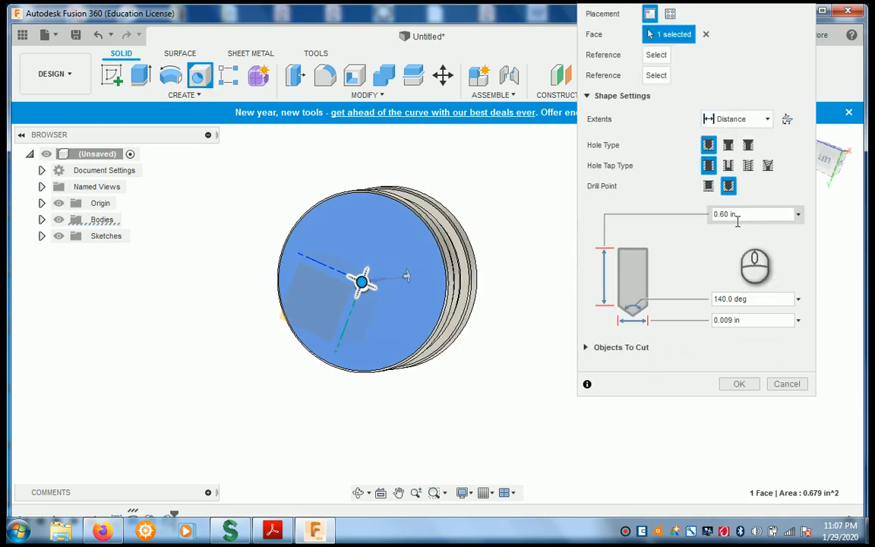
# - Cut the hole through the whole body with a .505 in diameter and All extents, and hide the origin again
pyautogui.click(755, 322)
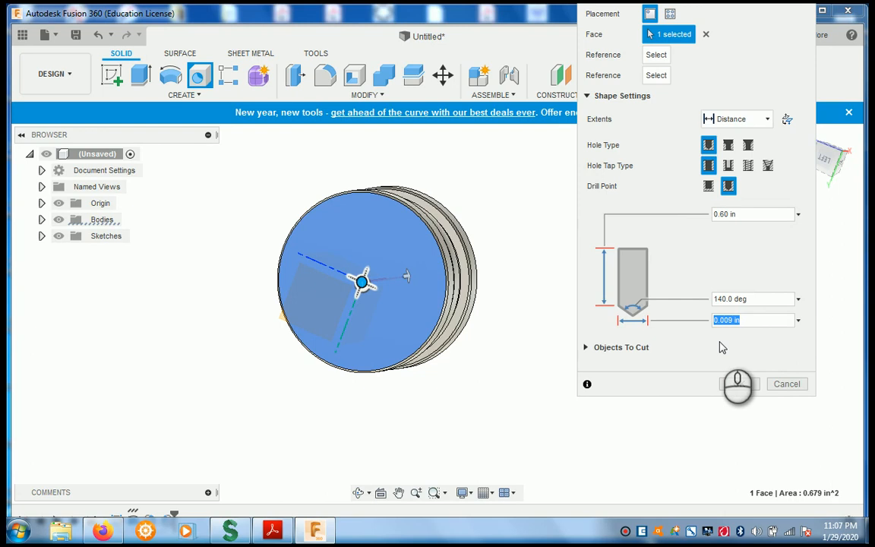
pyautogui.write('.505')
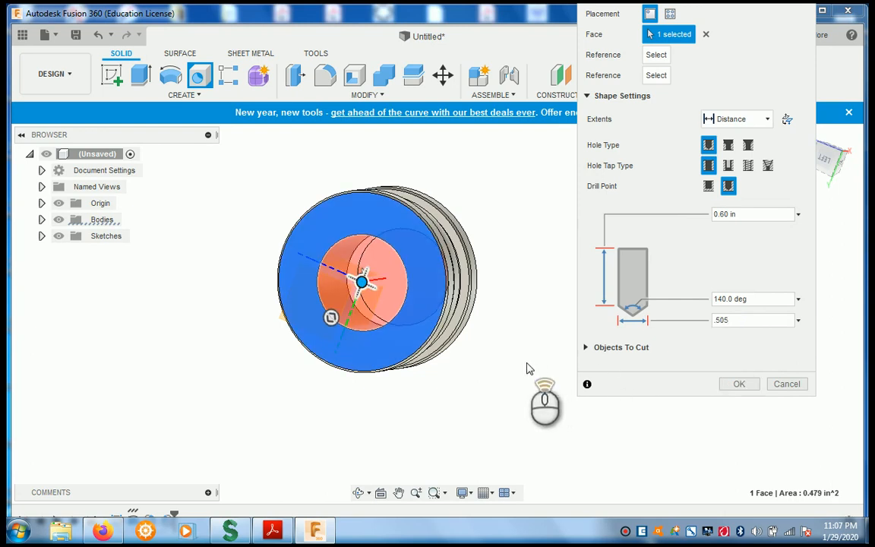
pyautogui.keyDown('shift'); pyautogui.moveTo(530, 368); pyautogui.dragTo(510, 367, button='middle'); pyautogui.keyUp('shift')
pyautogui.keyDown('shift'); pyautogui.moveTo(555, 331); pyautogui.dragTo(523, 332, button='middle'); pyautogui.keyUp('shift')
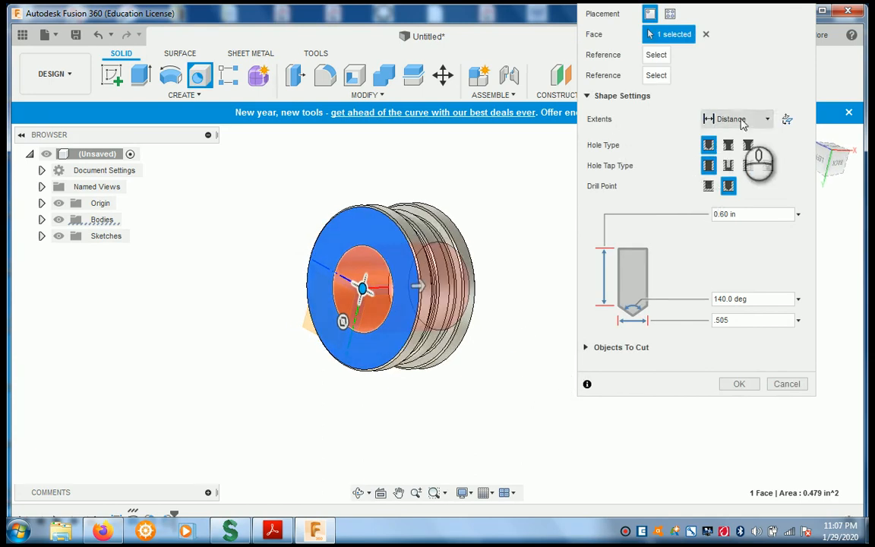
pyautogui.click(742, 121)
pyautogui.click(723, 170)
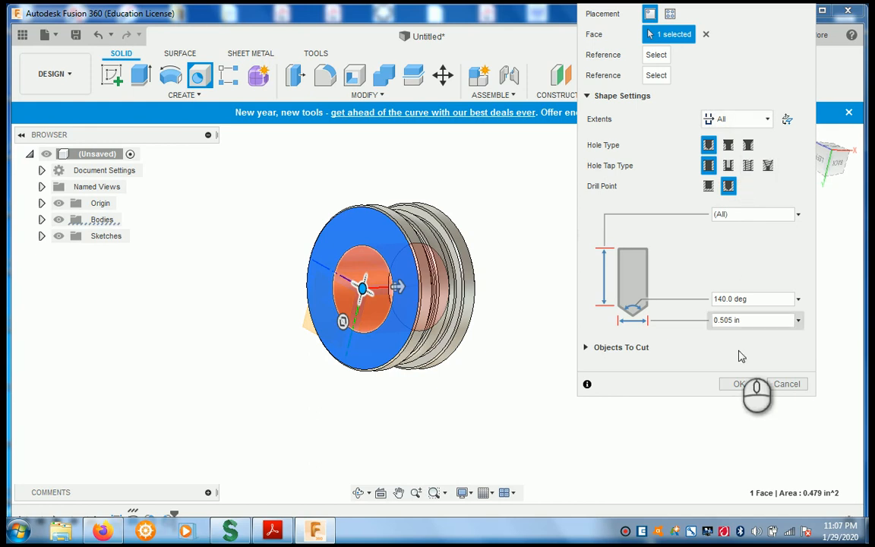
pyautogui.click(740, 385)
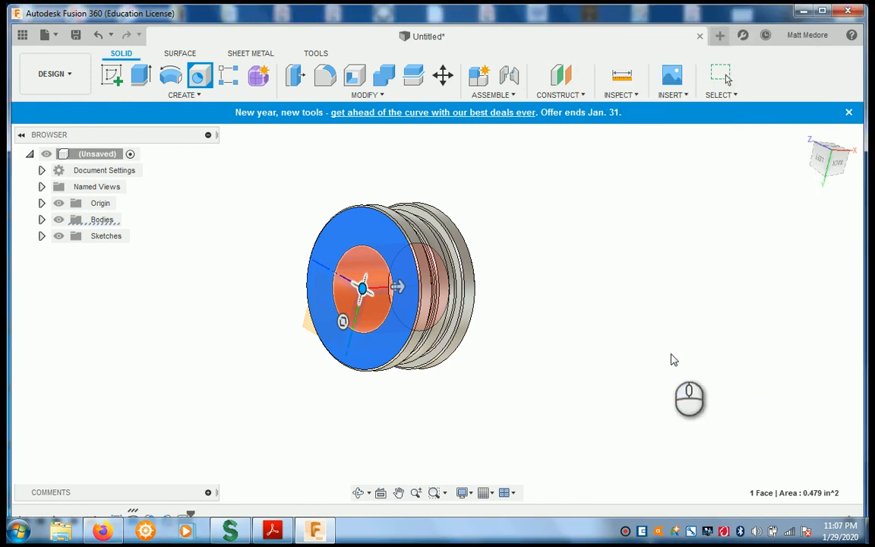
pyautogui.press('Escape')
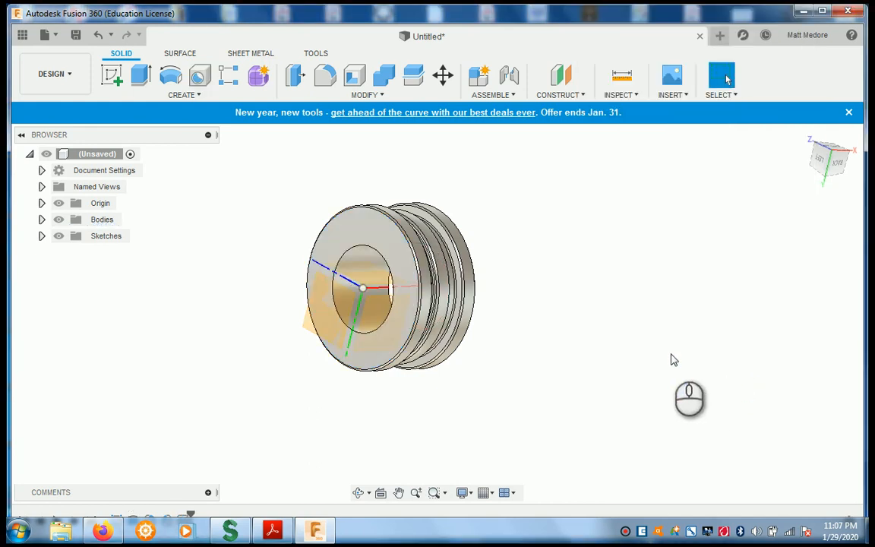
pyautogui.click(60, 203)
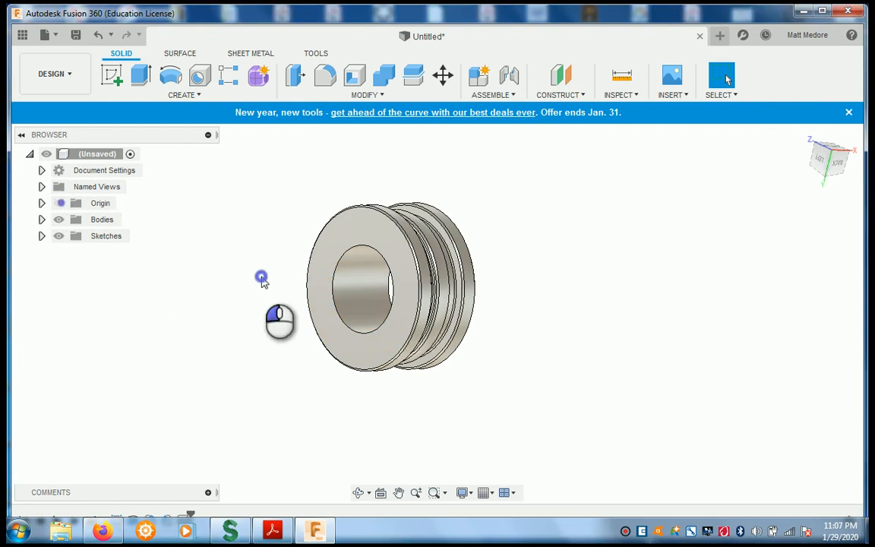
# - Reorder the chamfer feature in the timeline so that it comes after the hole
pyautogui.keyDown('shift'); pyautogui.moveTo(594, 320); pyautogui.dragTo(572, 296, button='middle'); pyautogui.keyUp('shift')
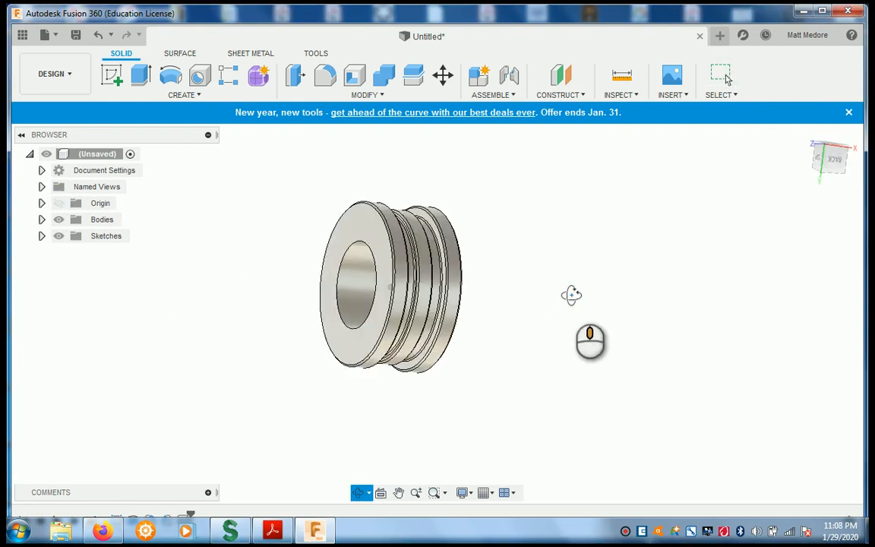
pyautogui.scroll(4, 555, 231)
pyautogui.scroll(-2, 554, 281)
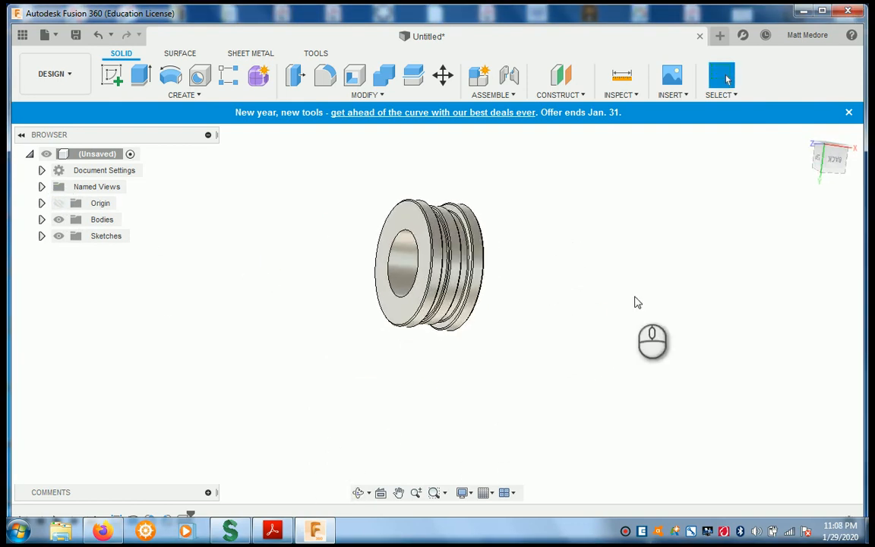
pyautogui.scroll(-2, 636, 302)
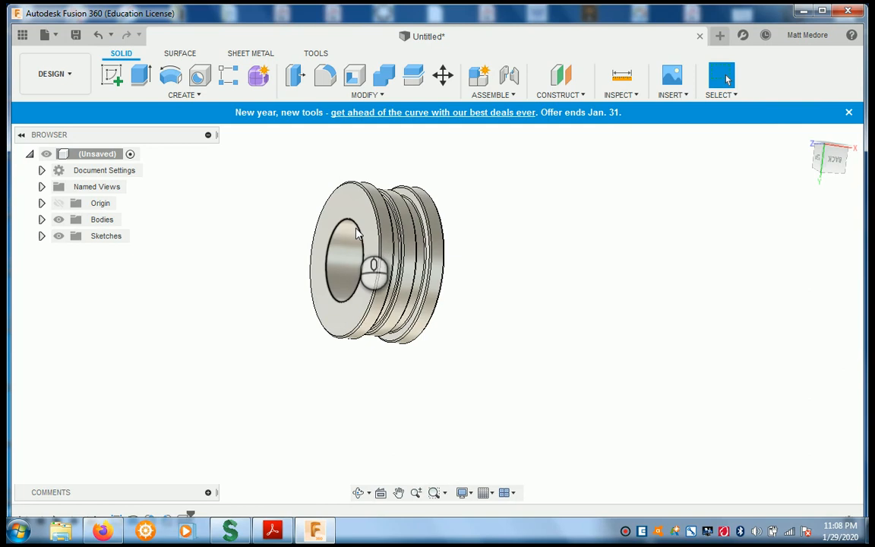
pyautogui.keyDown('shift'); pyautogui.moveTo(363, 234); pyautogui.dragTo(537, 254, button='middle'); pyautogui.keyUp('shift')
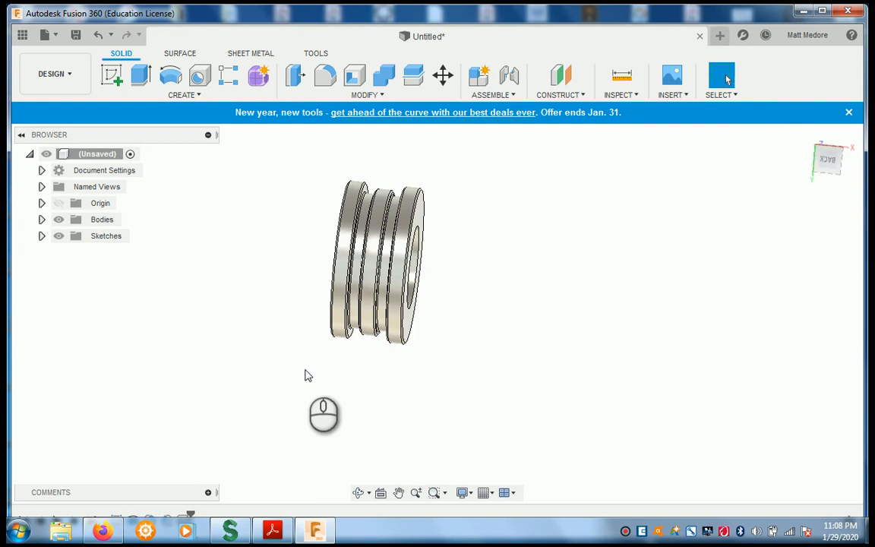
pyautogui.click(165, 520)
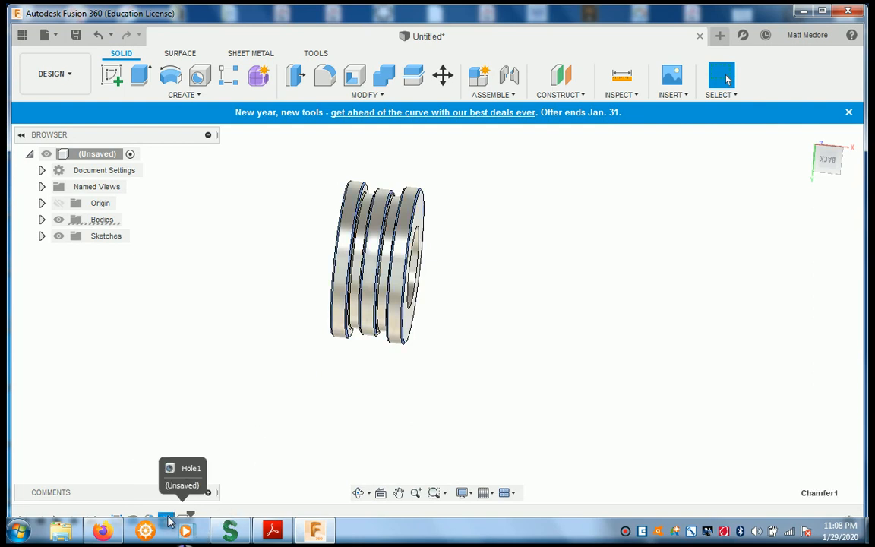
pyautogui.click(188, 519)
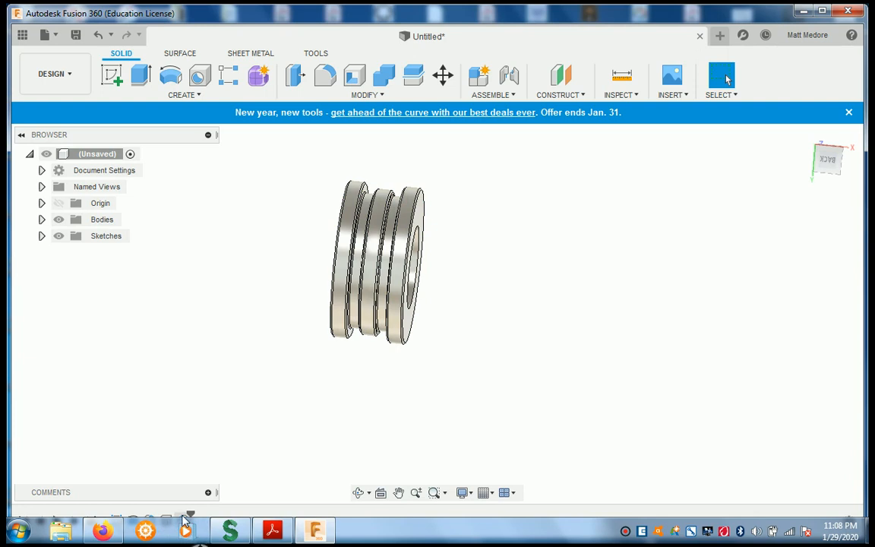
# - Edit the chamfer feature to include both end edges of the bore at the same 0.01 in distance
pyautogui.click(188, 518)
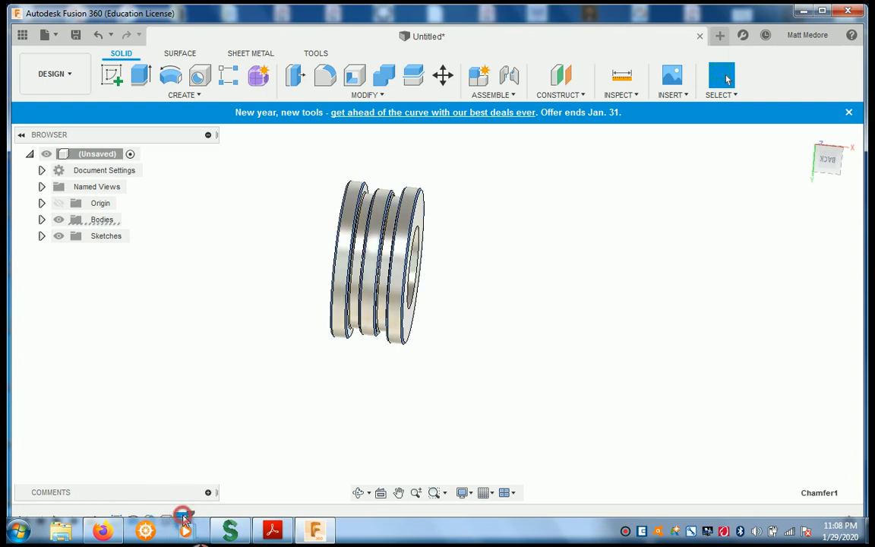
pyautogui.rightClick(185, 519)
pyautogui.click(201, 392)
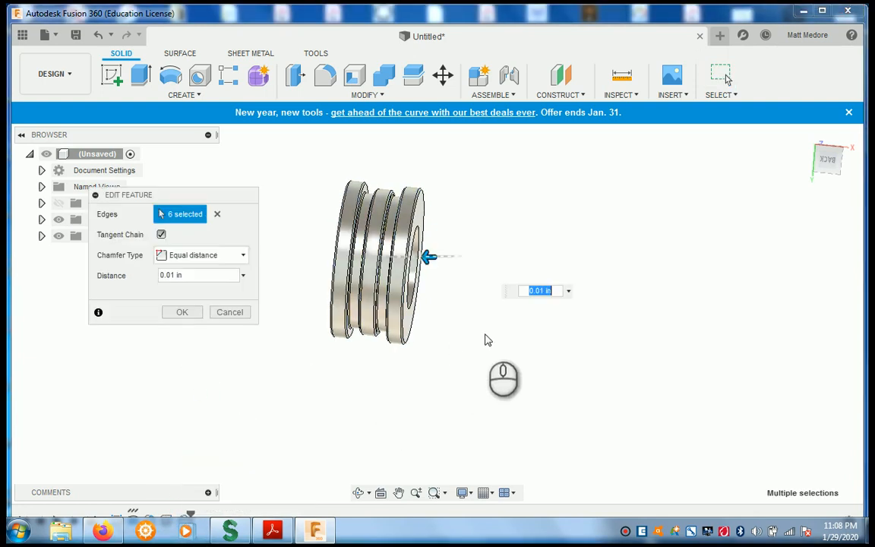
pyautogui.keyDown('shift'); pyautogui.moveTo(487, 339); pyautogui.dragTo(452, 334, button='middle'); pyautogui.keyUp('shift')
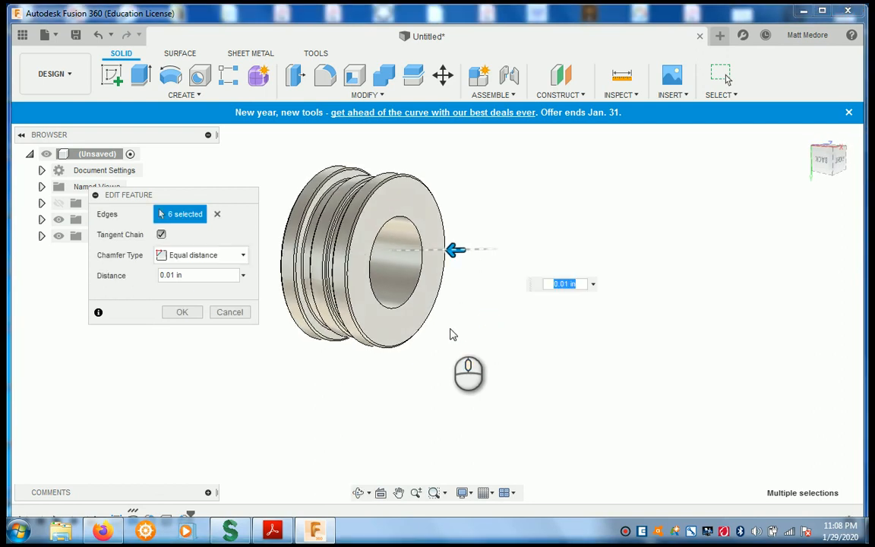
pyautogui.click(370, 250)
pyautogui.keyDown('shift'); pyautogui.moveTo(267, 197); pyautogui.dragTo(405, 248, button='middle'); pyautogui.keyUp('shift')
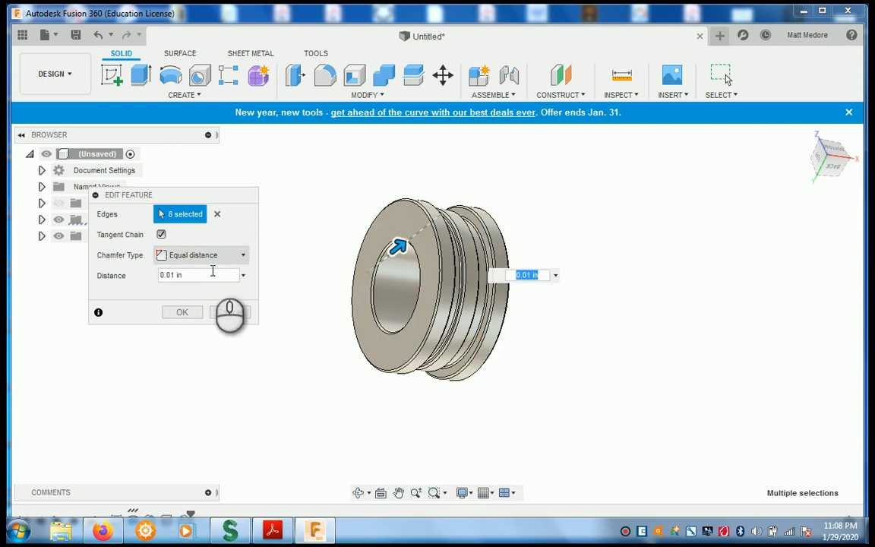
pyautogui.click(177, 311)
pyautogui.keyDown('shift'); pyautogui.moveTo(596, 294); pyautogui.dragTo(490, 307, button='middle'); pyautogui.keyUp('shift')
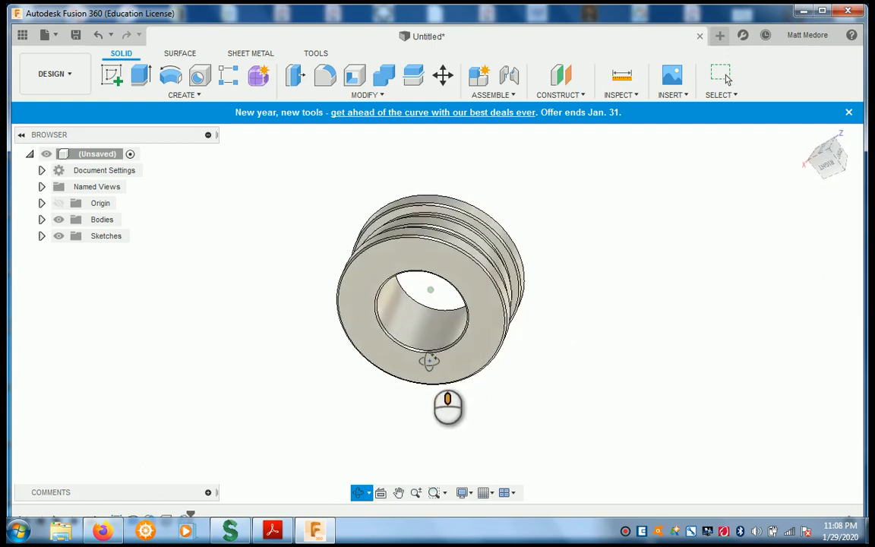
pyautogui.keyDown('shift'); pyautogui.moveTo(359, 369); pyautogui.dragTo(300, 362, button='middle'); pyautogui.keyUp('shift')
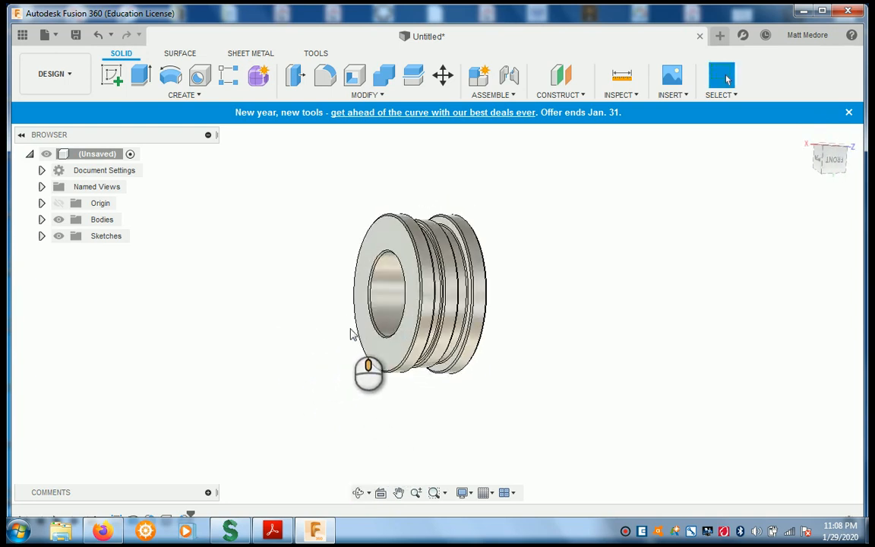
pyautogui.keyDown('shift'); pyautogui.moveTo(563, 324); pyautogui.dragTo(496, 281, button='middle'); pyautogui.keyUp('shift')
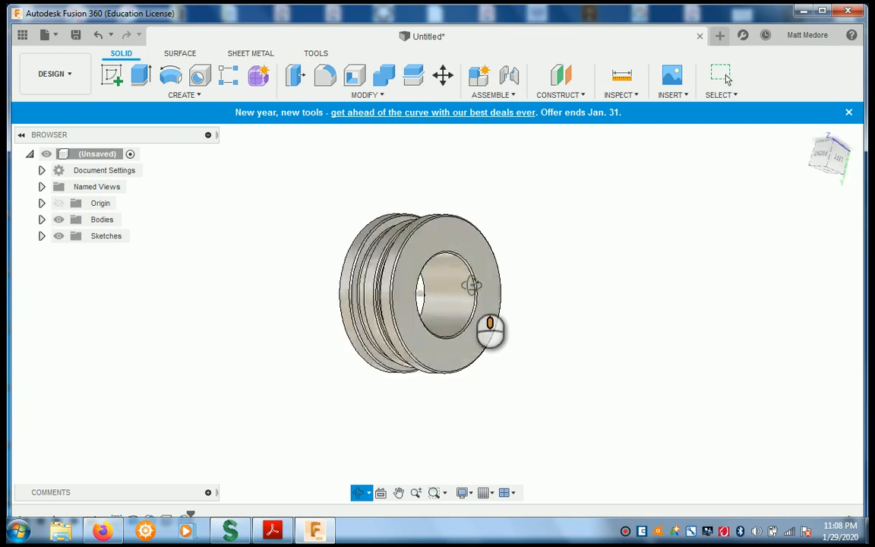